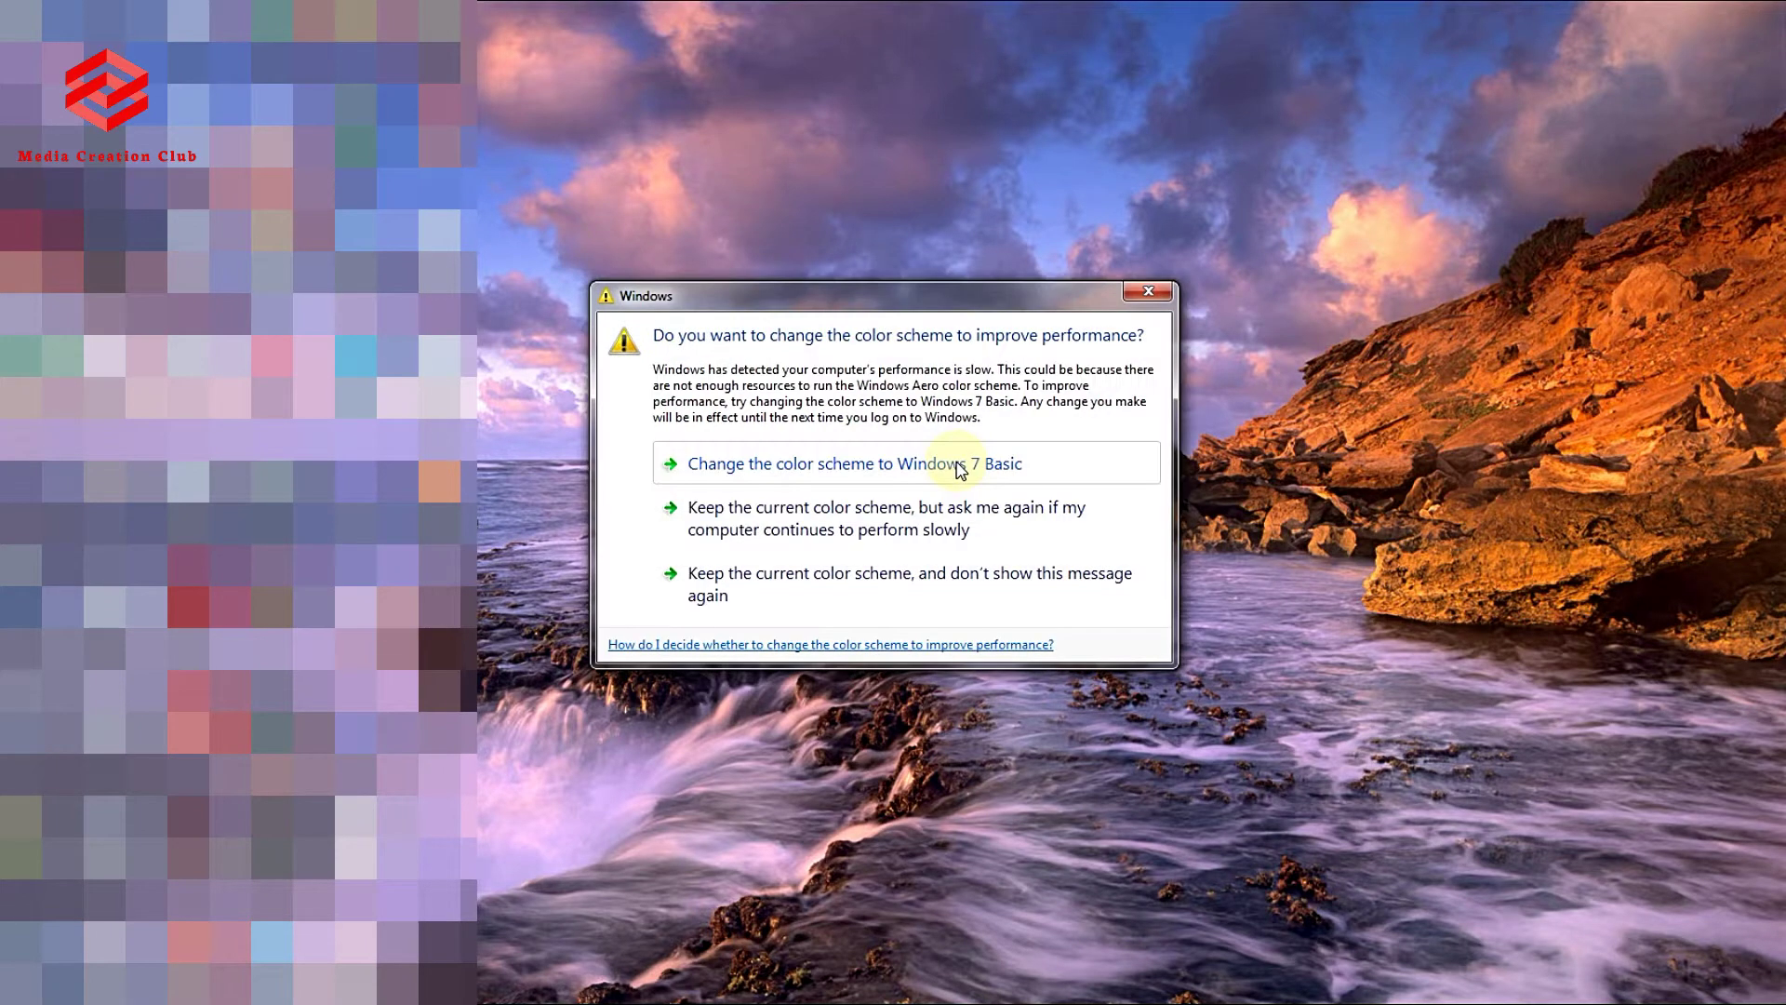
# - Dismiss the Windows colour-scheme performance warning to reveal the desktop and Chrome icon
pyautogui.click(1148, 292)
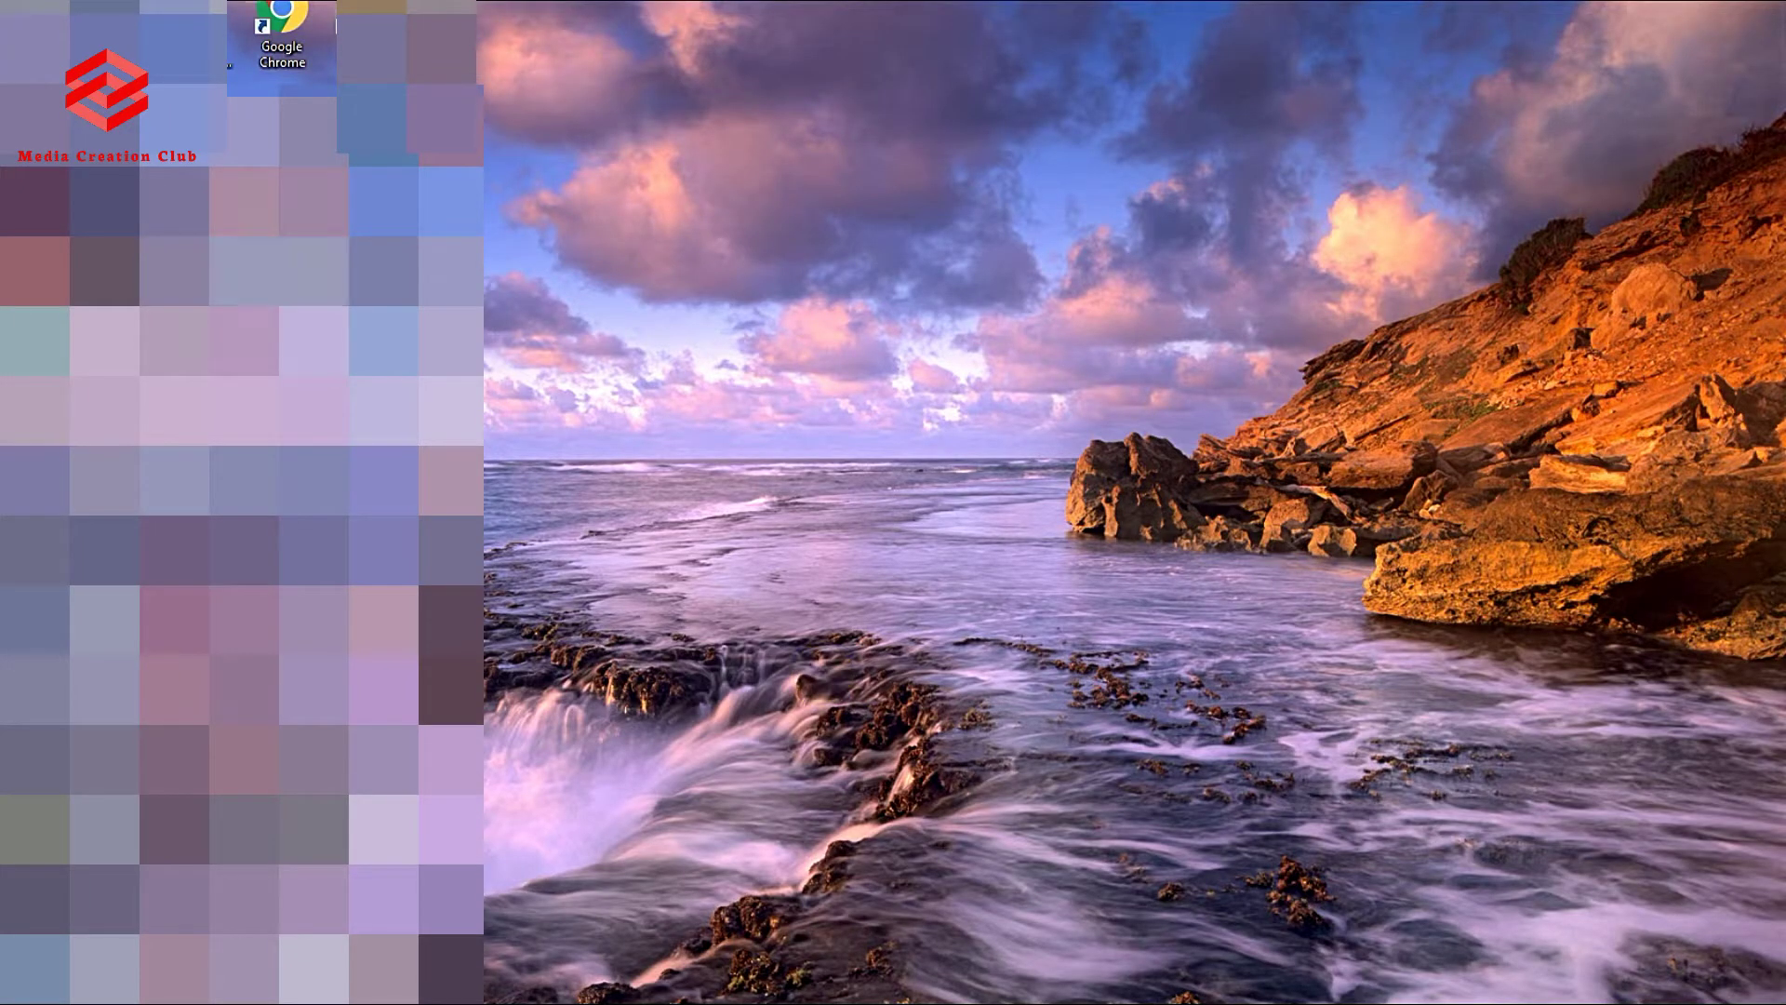
# - Launch Google Chrome and search Google for 'instagram' from the address bar suggestion
pyautogui.doubleClick(283, 32)
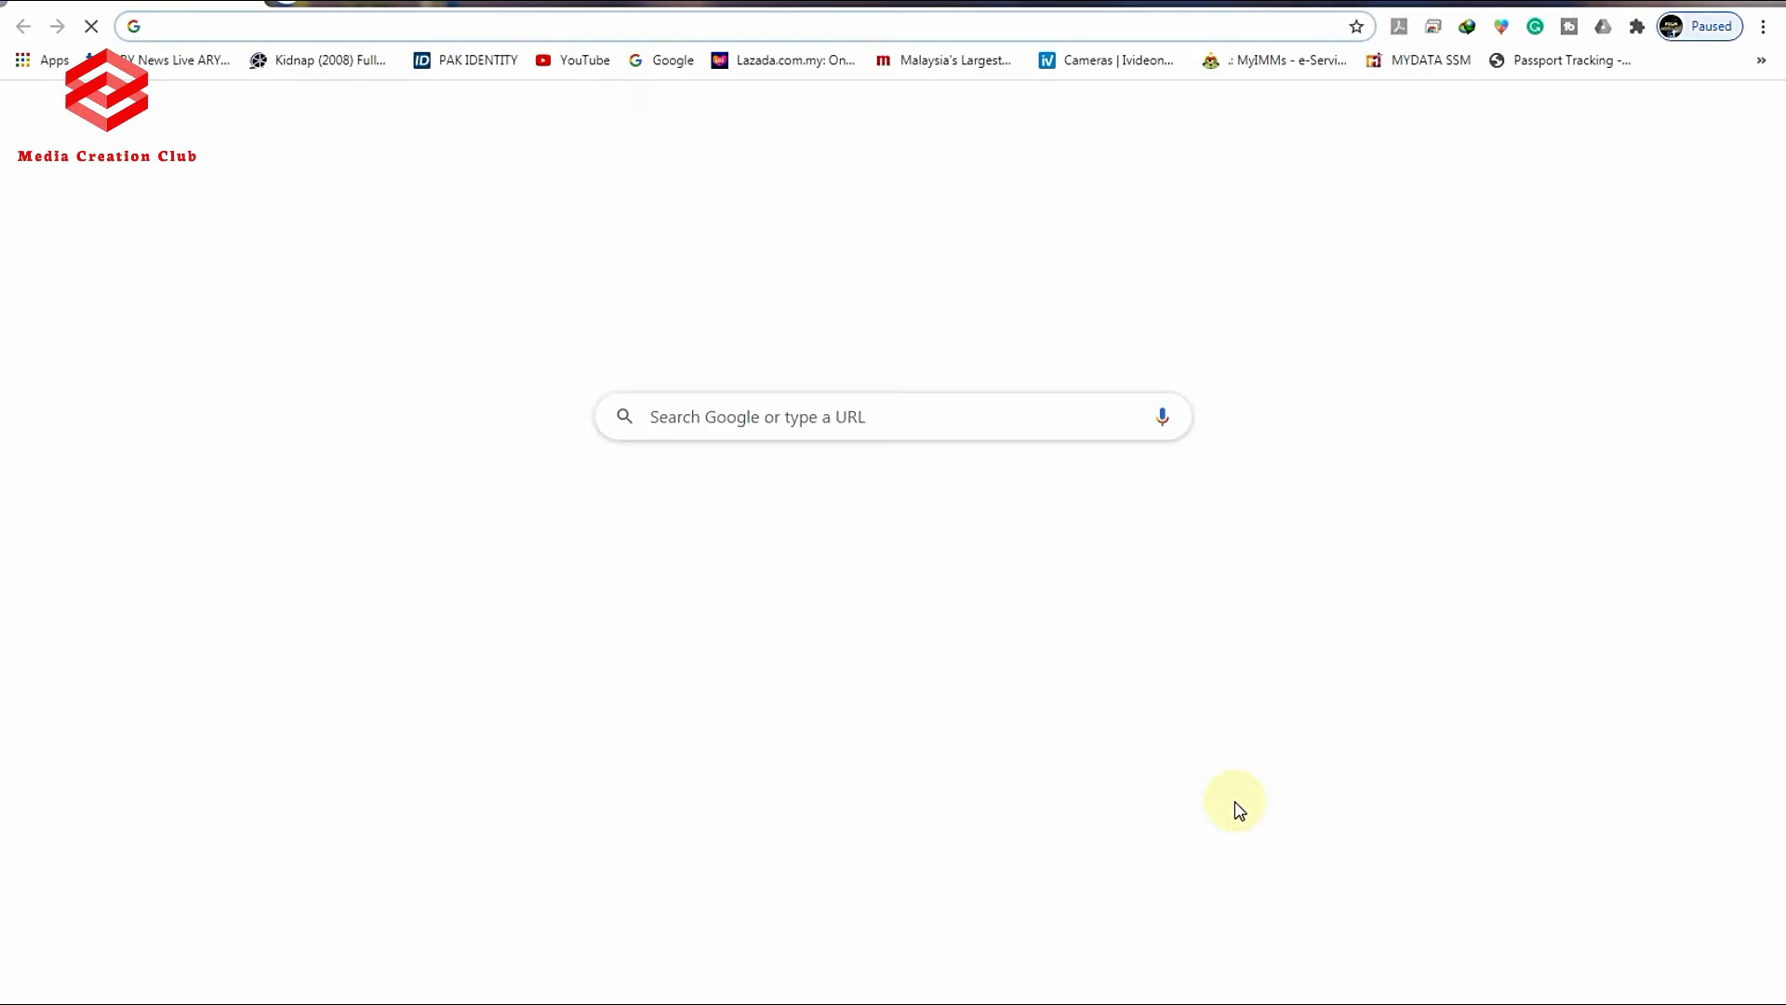
pyautogui.click(738, 409)
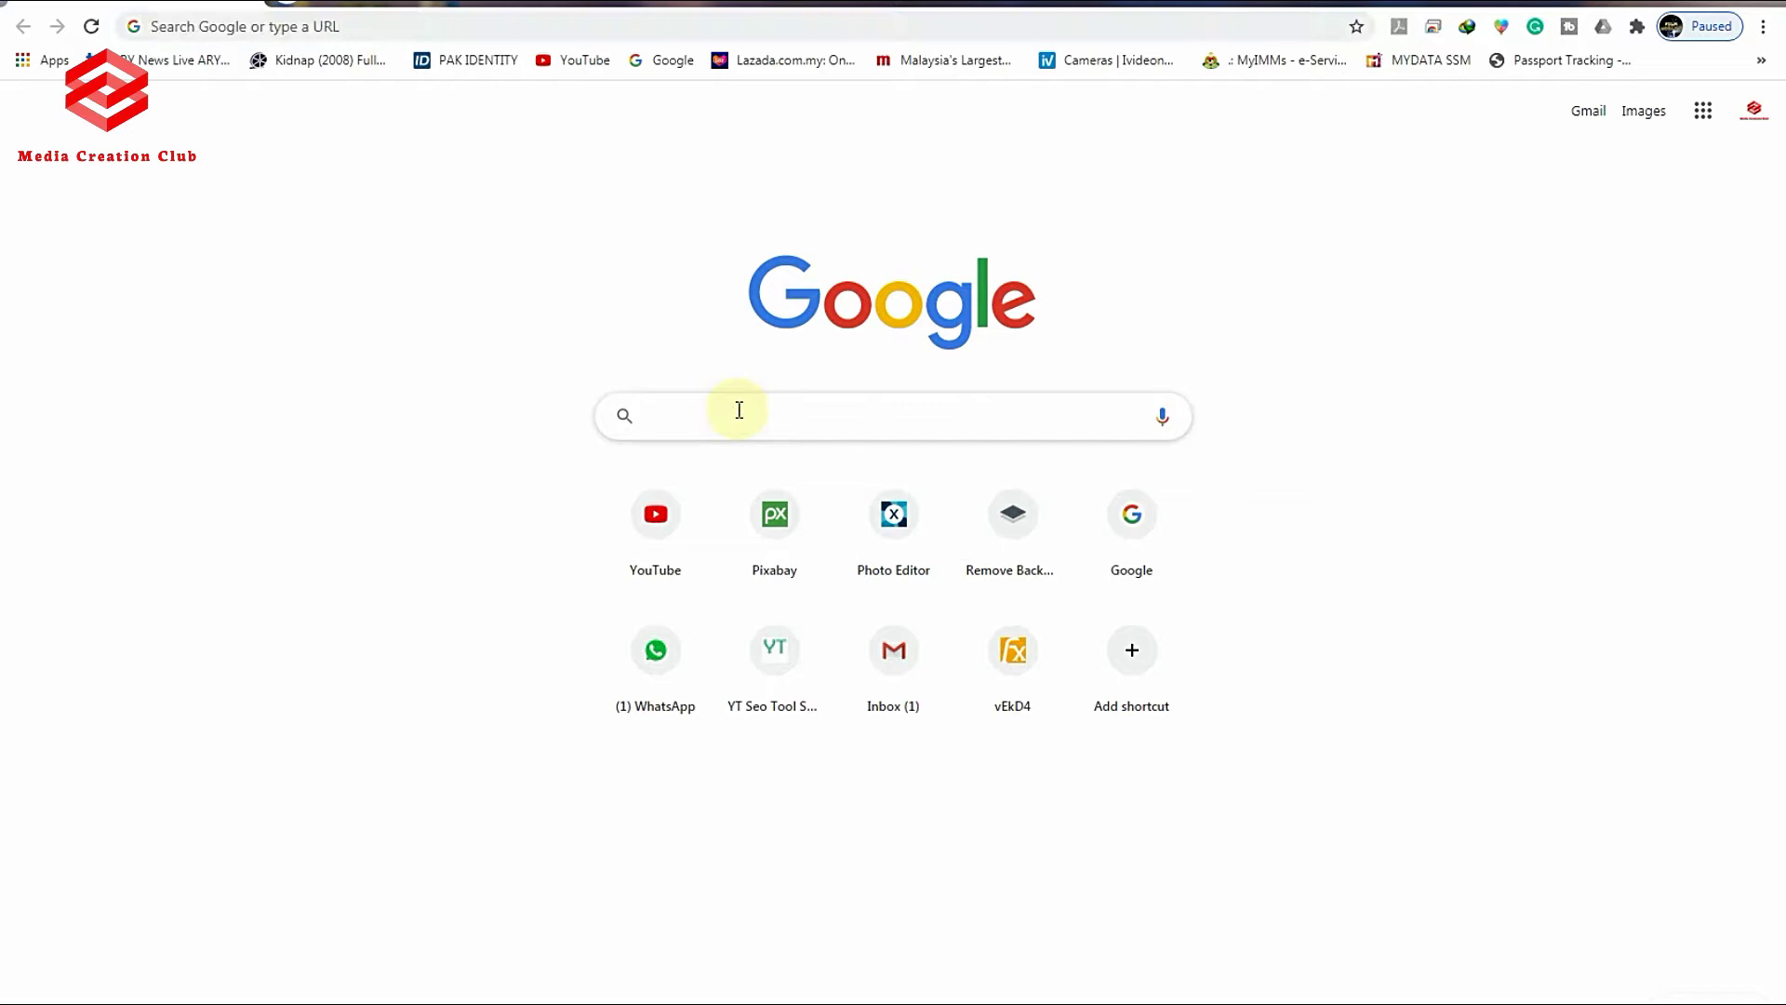
pyautogui.write('INT')
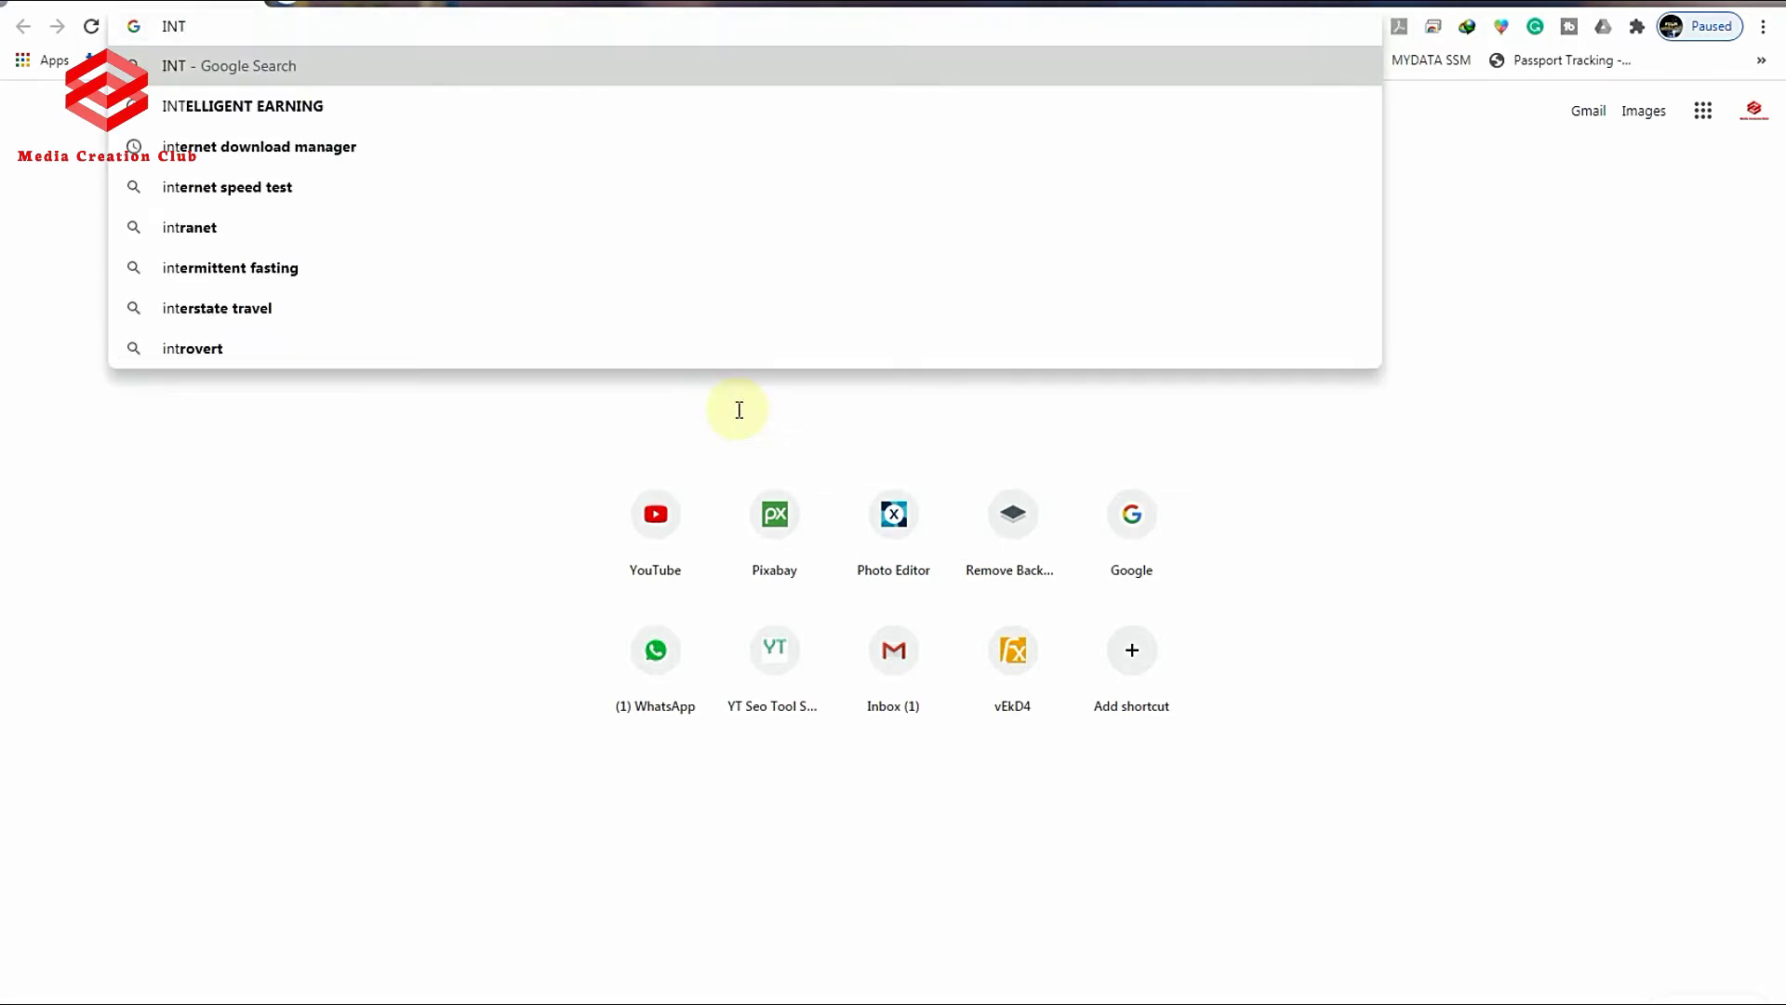
pyautogui.press('BackSpace')
pyautogui.write('S')
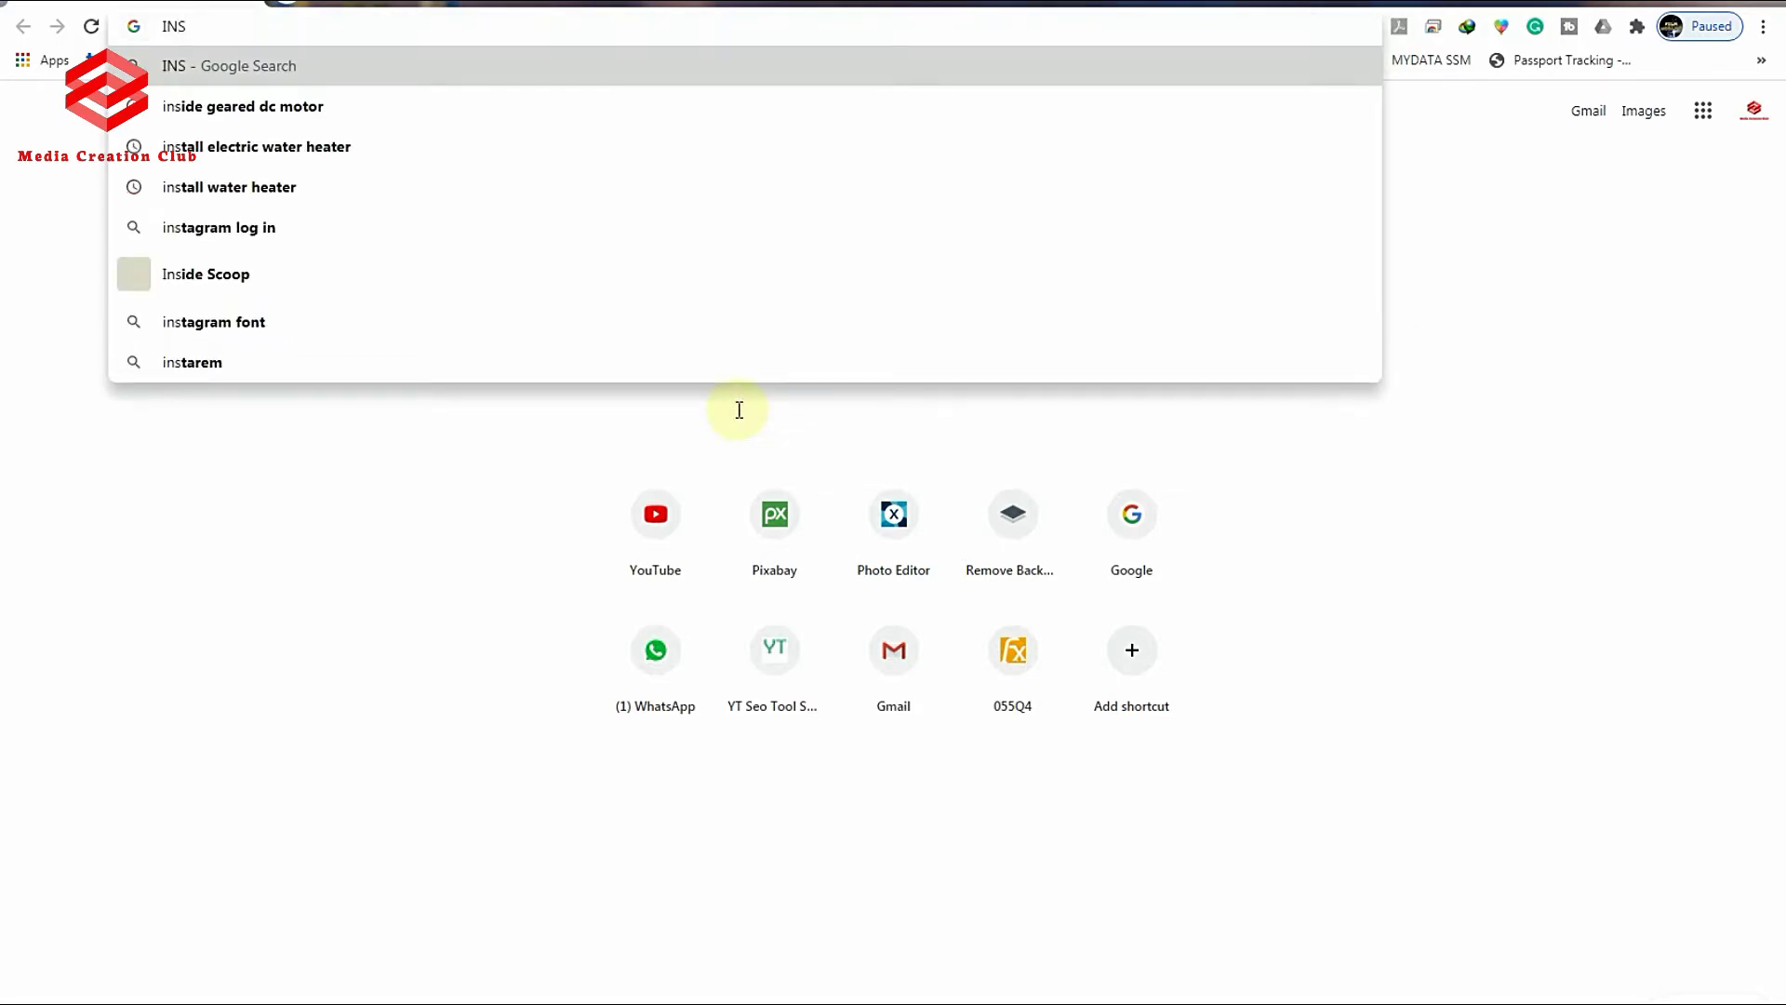
pyautogui.write('T')
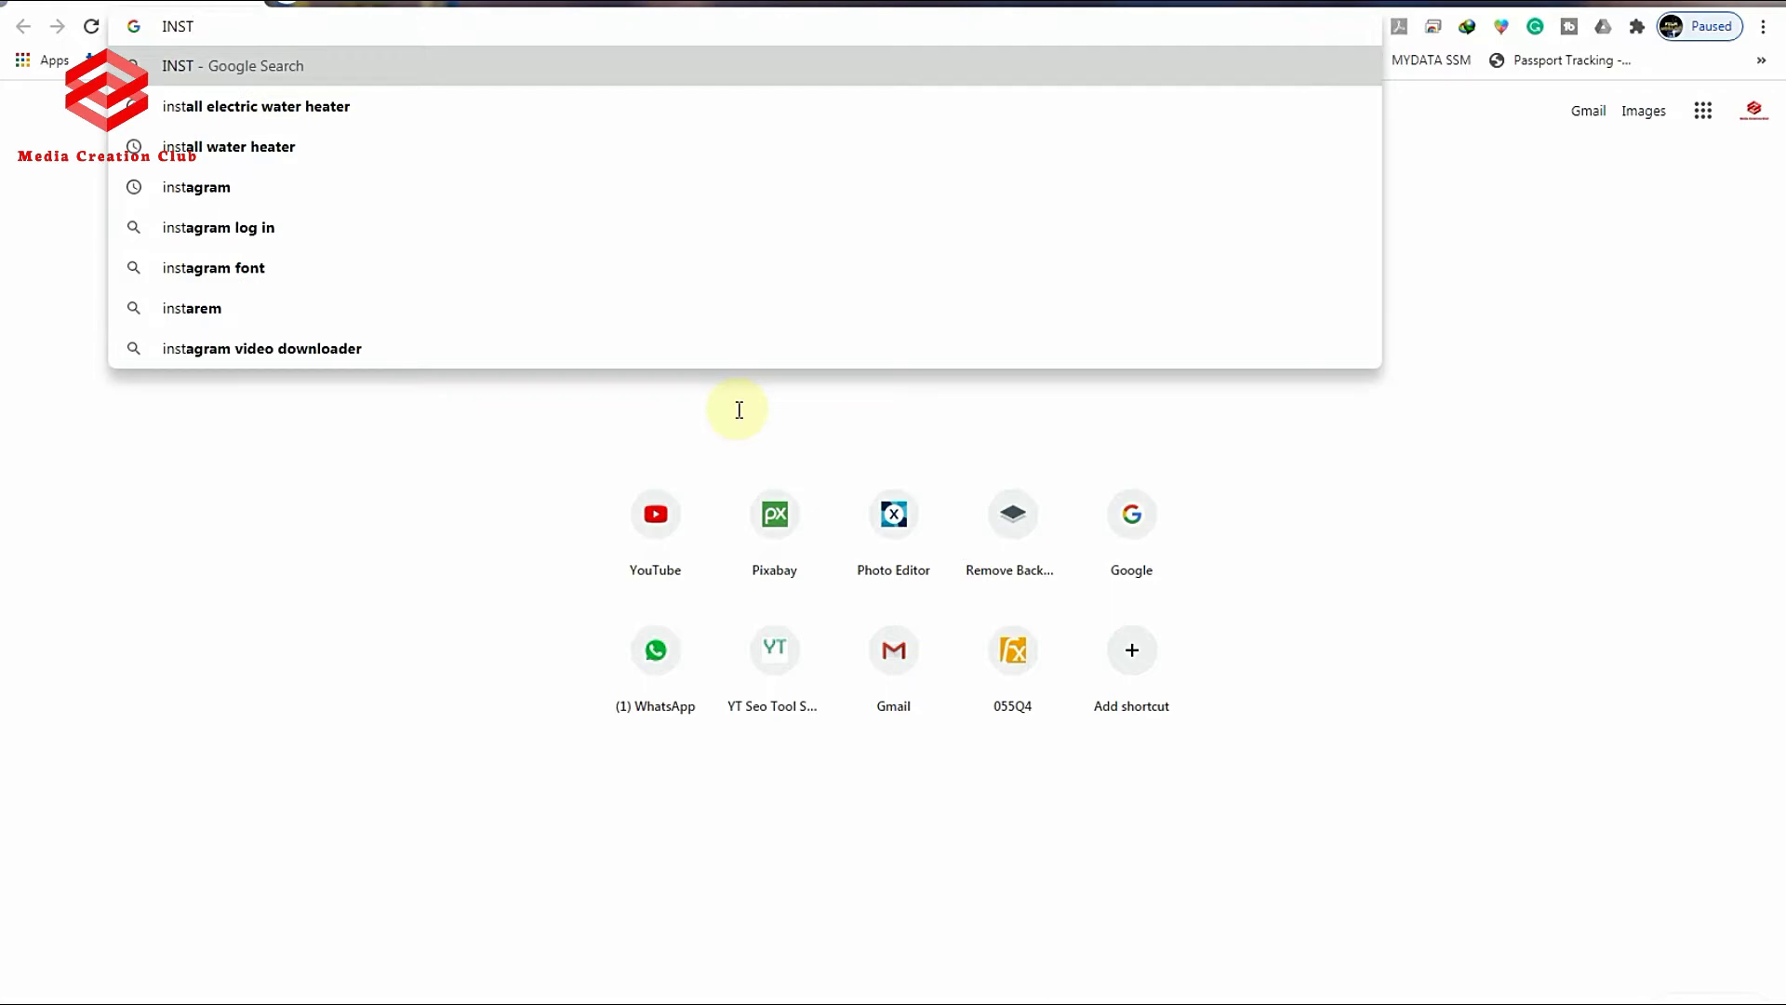
pyautogui.click(247, 187)
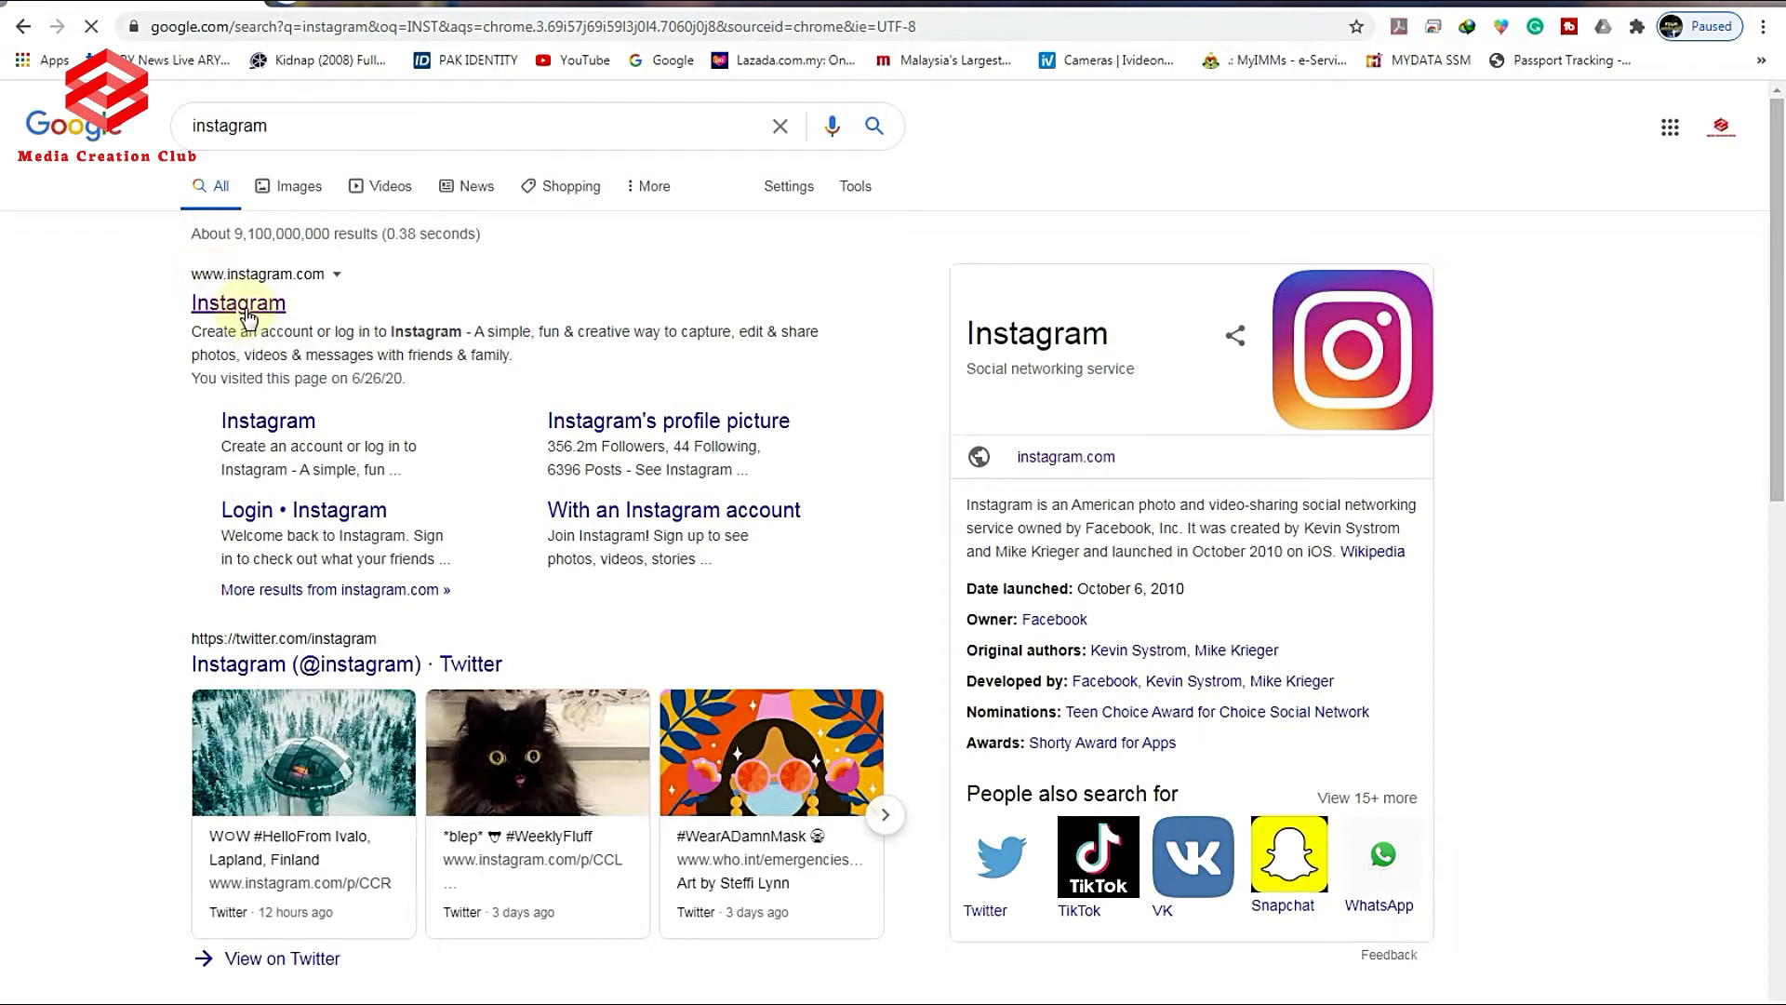
# - Open the Instagram website from the results and go to the signed-in account's profile
pyautogui.click(248, 317)
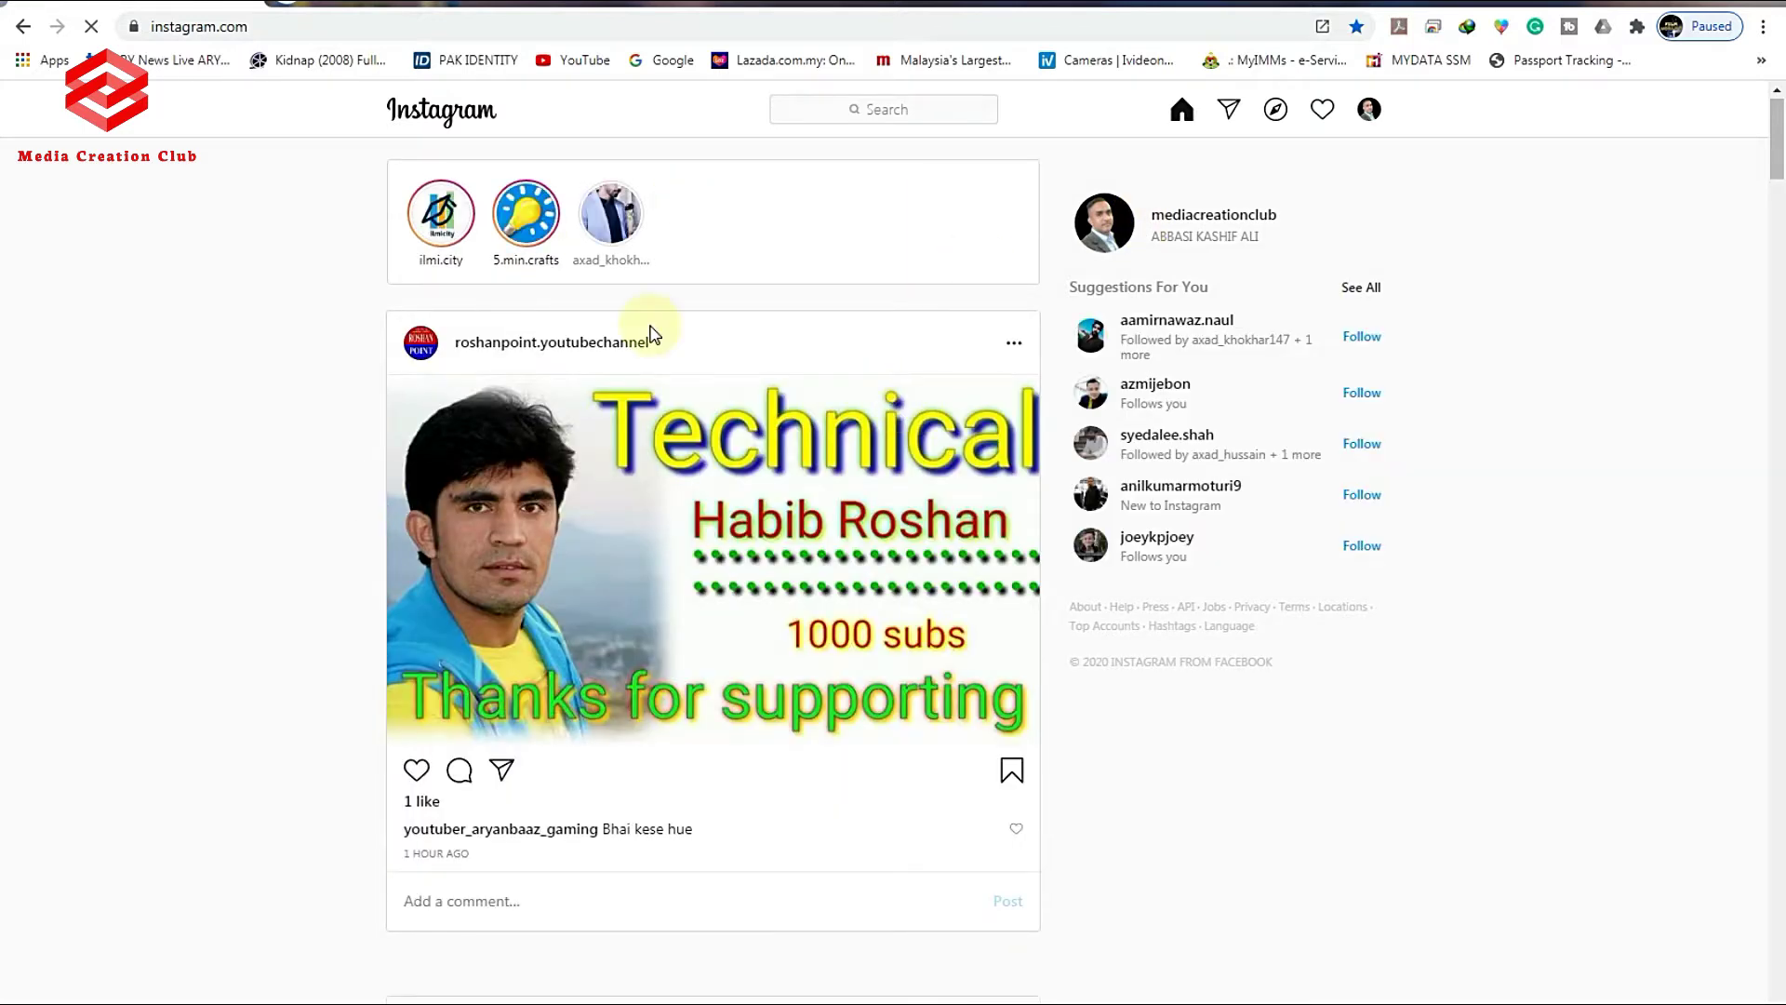
pyautogui.click(1369, 112)
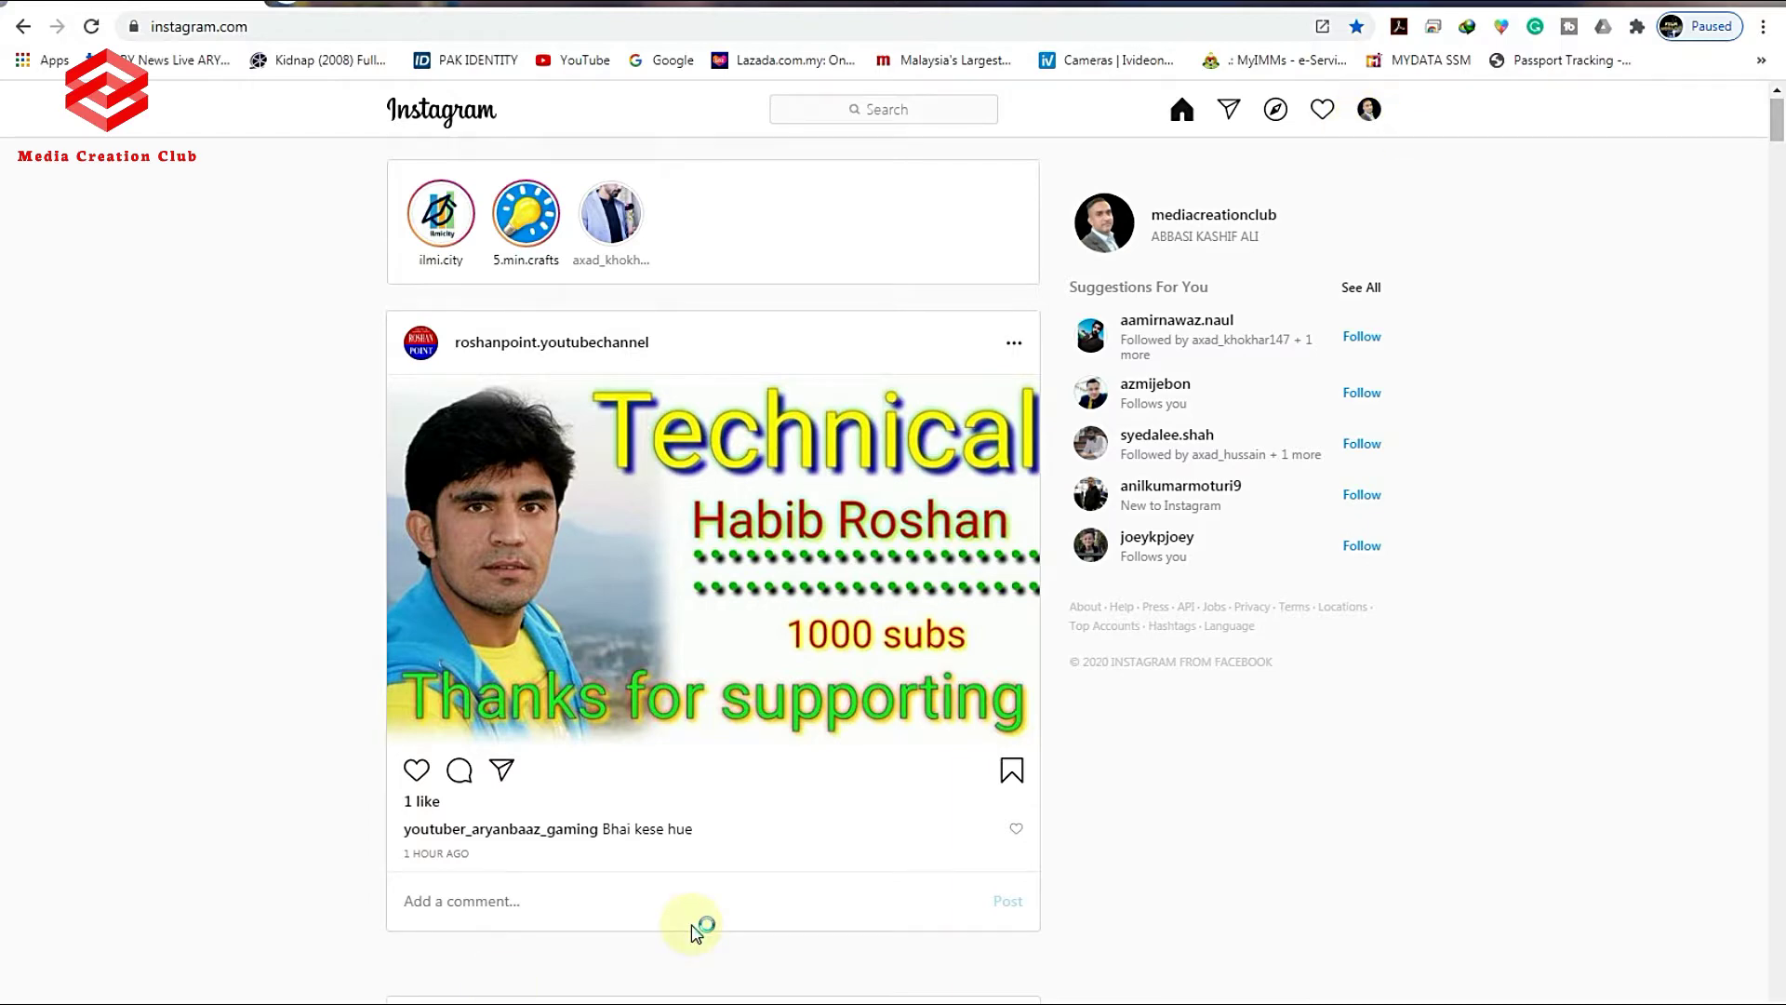
pyautogui.scroll(-5, 696, 931)
pyautogui.scroll(-4, 712, 558)
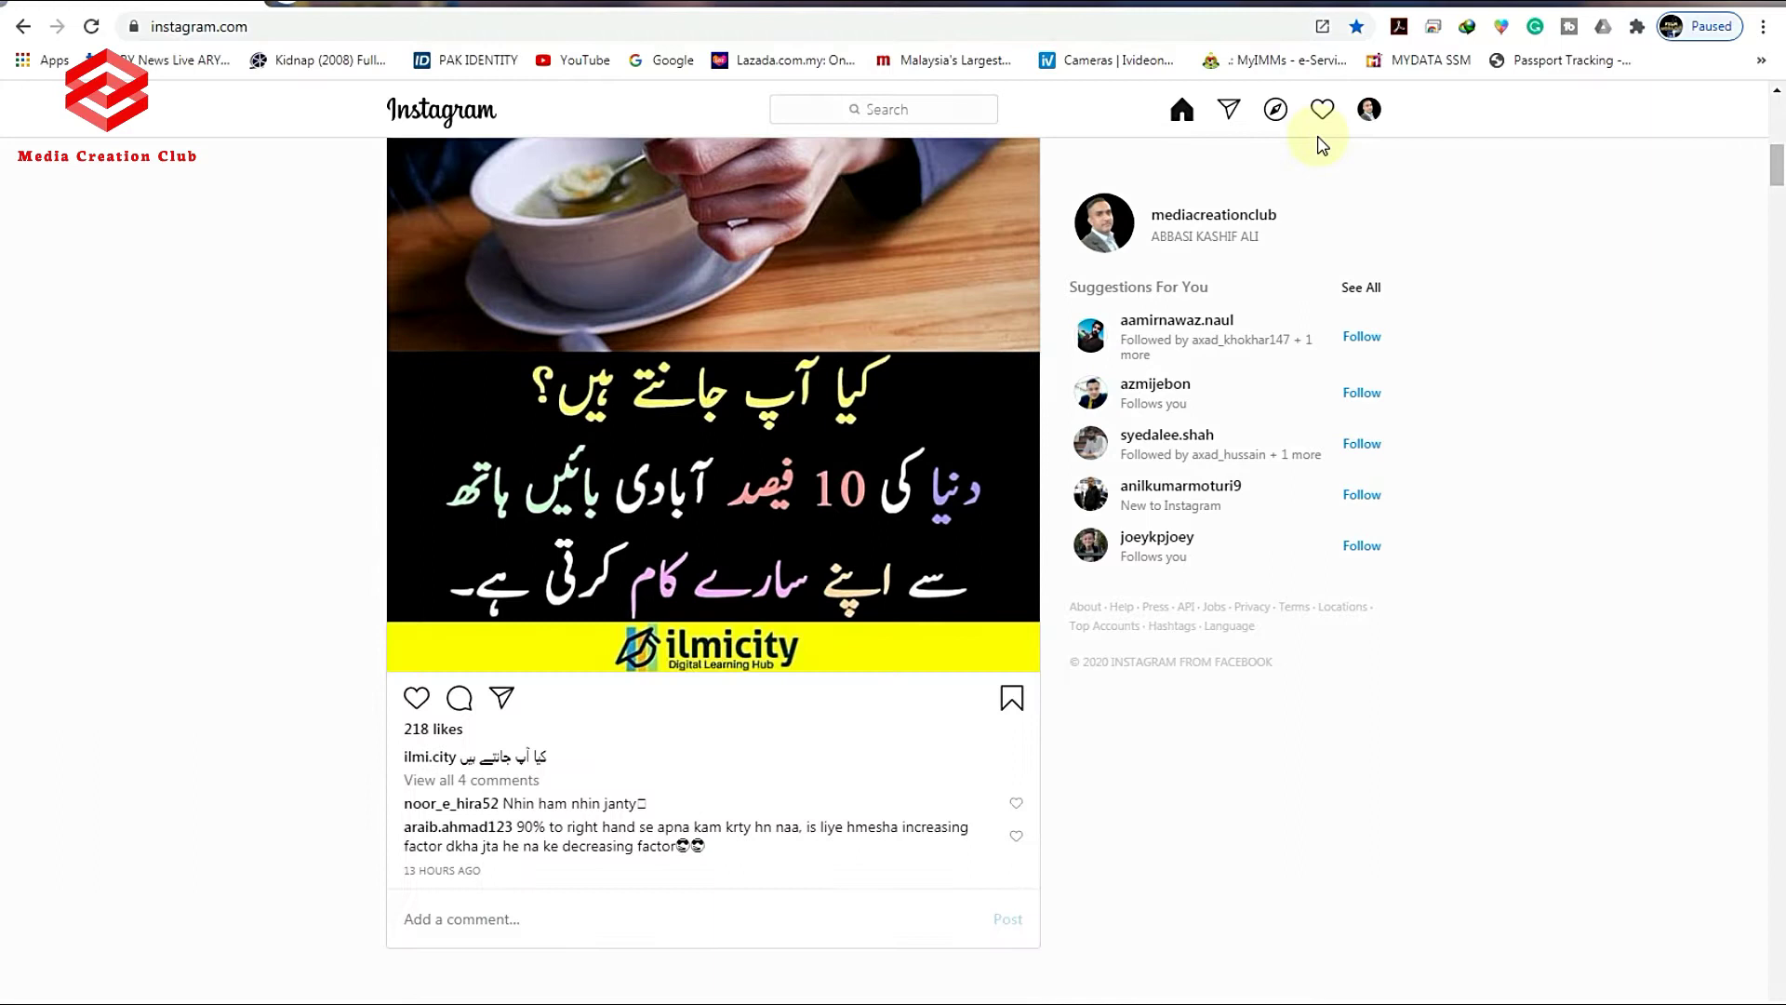
pyautogui.click(1369, 111)
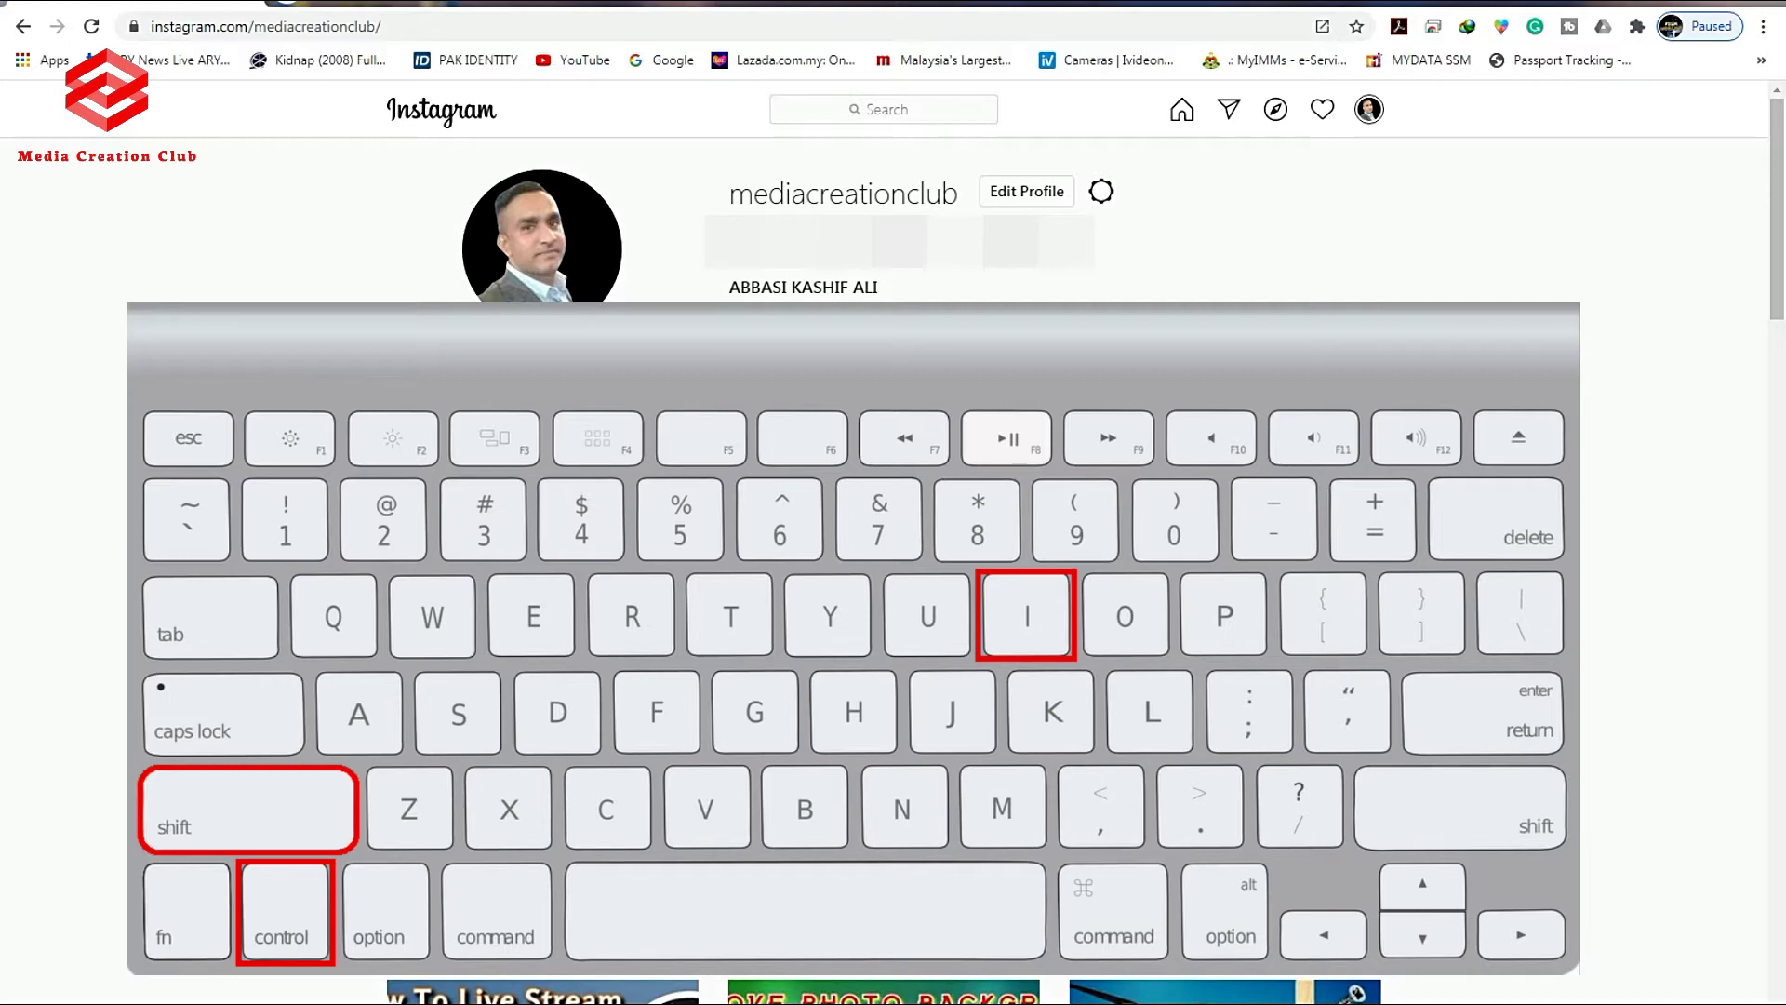
# - Open Chrome DevTools with Ctrl+Shift+I to show the profile in a 504 × 806 mobile view
pyautogui.hotkey('ctrl', 'shift', 'i')
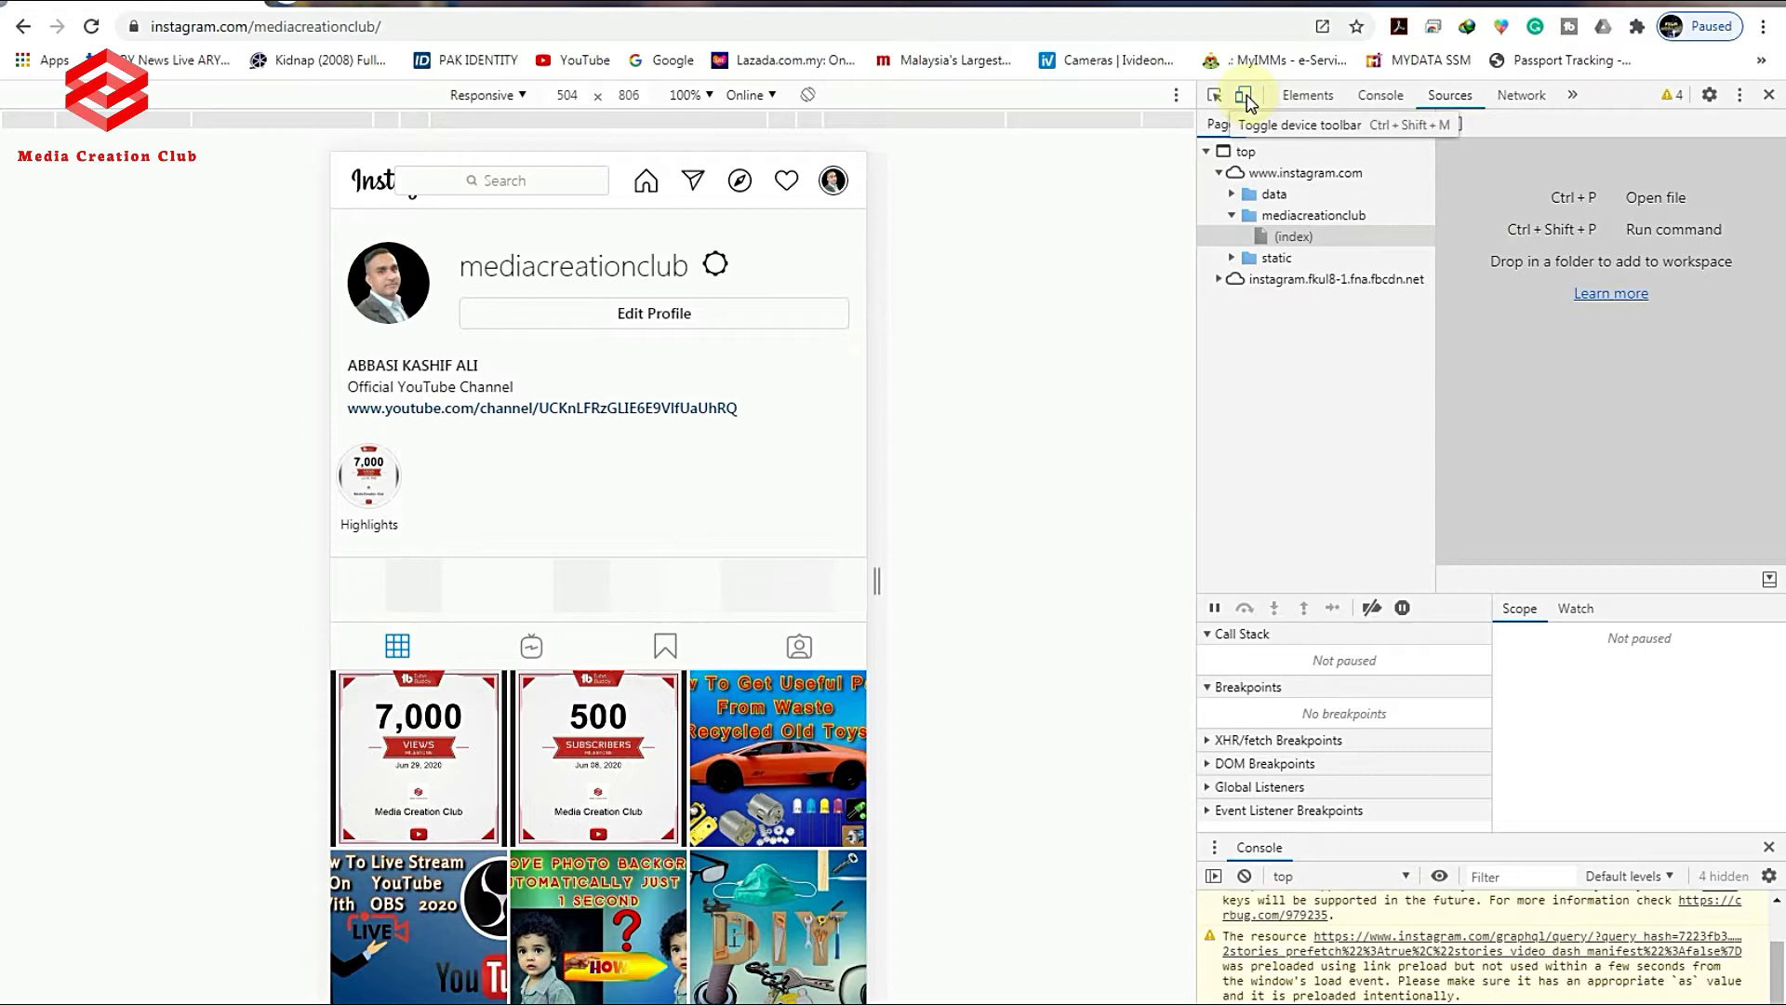
# - Toggle the device toolbar and reload so Instagram loads its mobile layout with the new-post option
pyautogui.click(1245, 97)
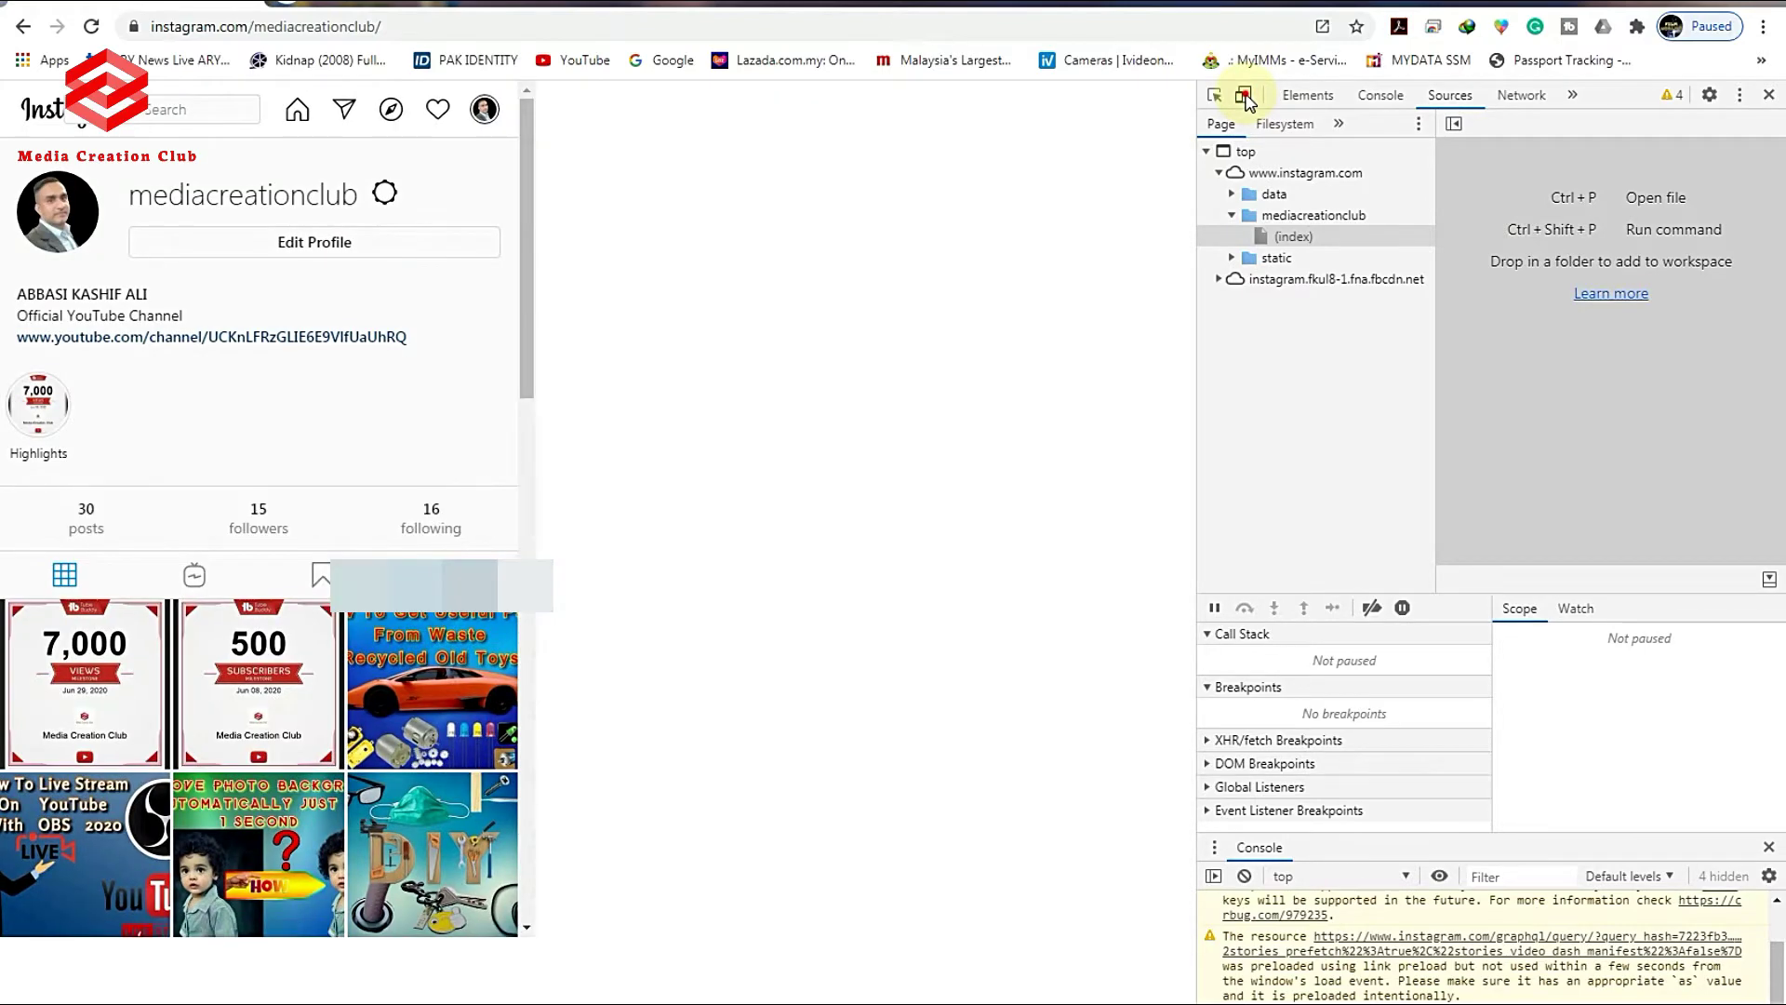
pyautogui.click(1246, 97)
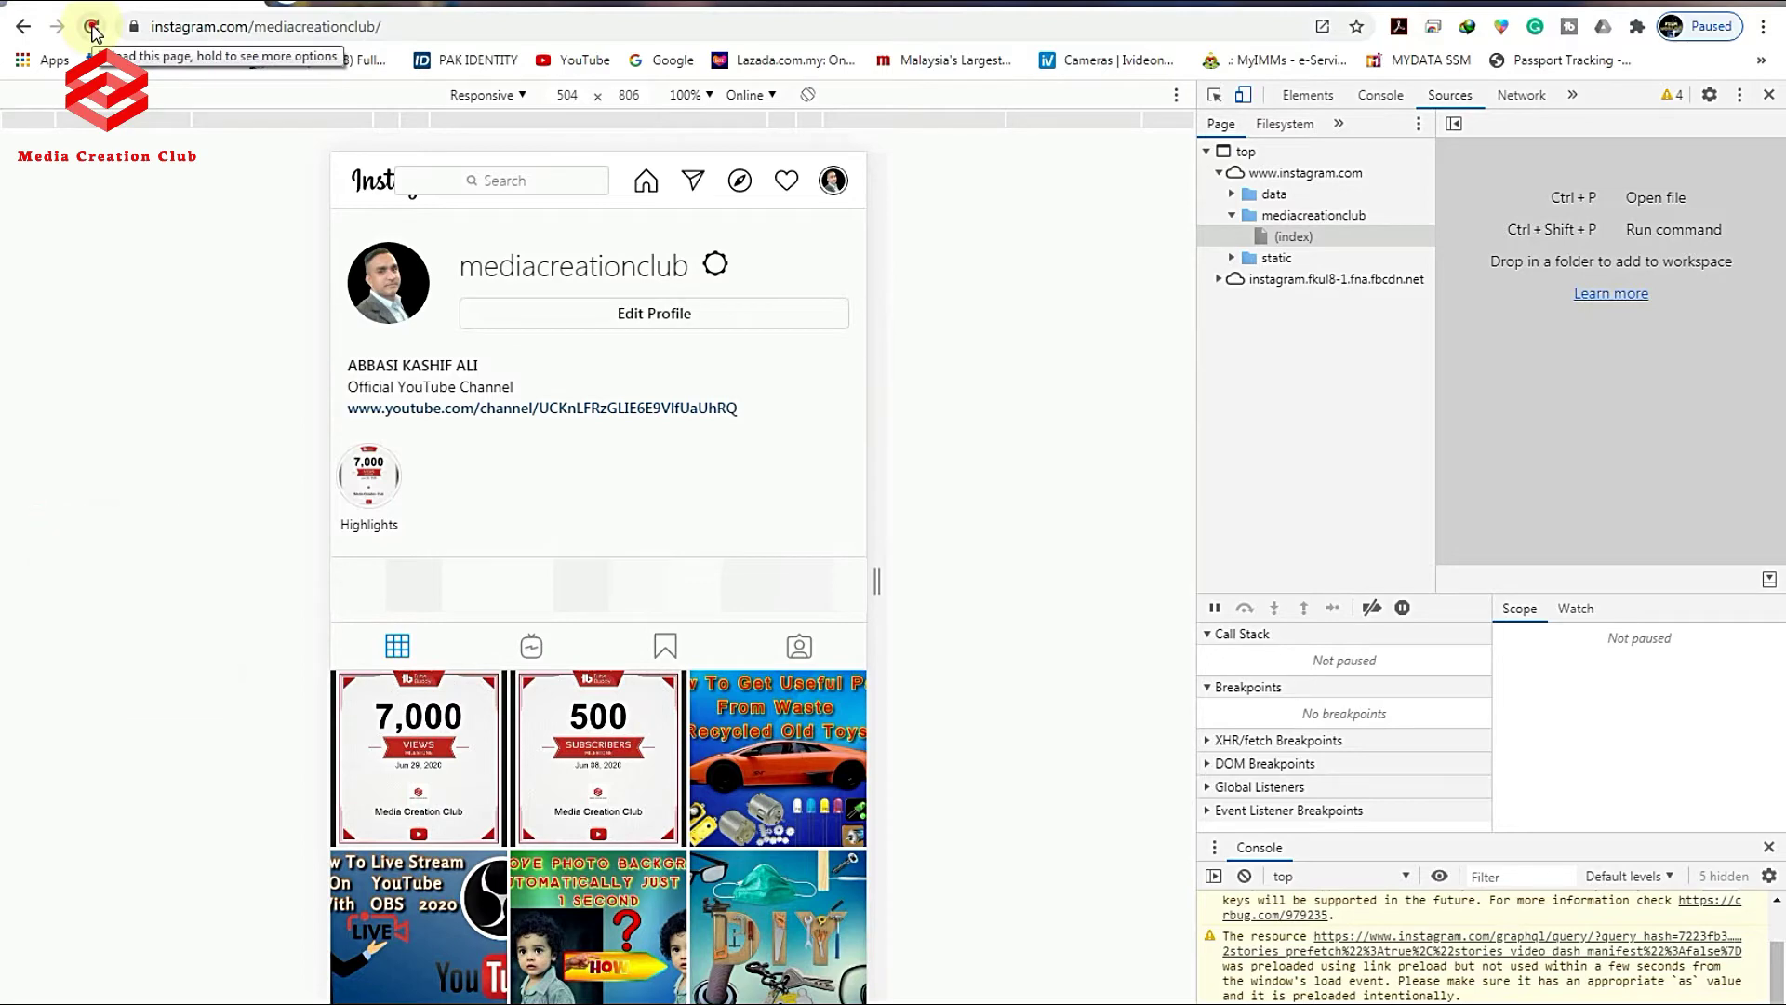
pyautogui.click(93, 28)
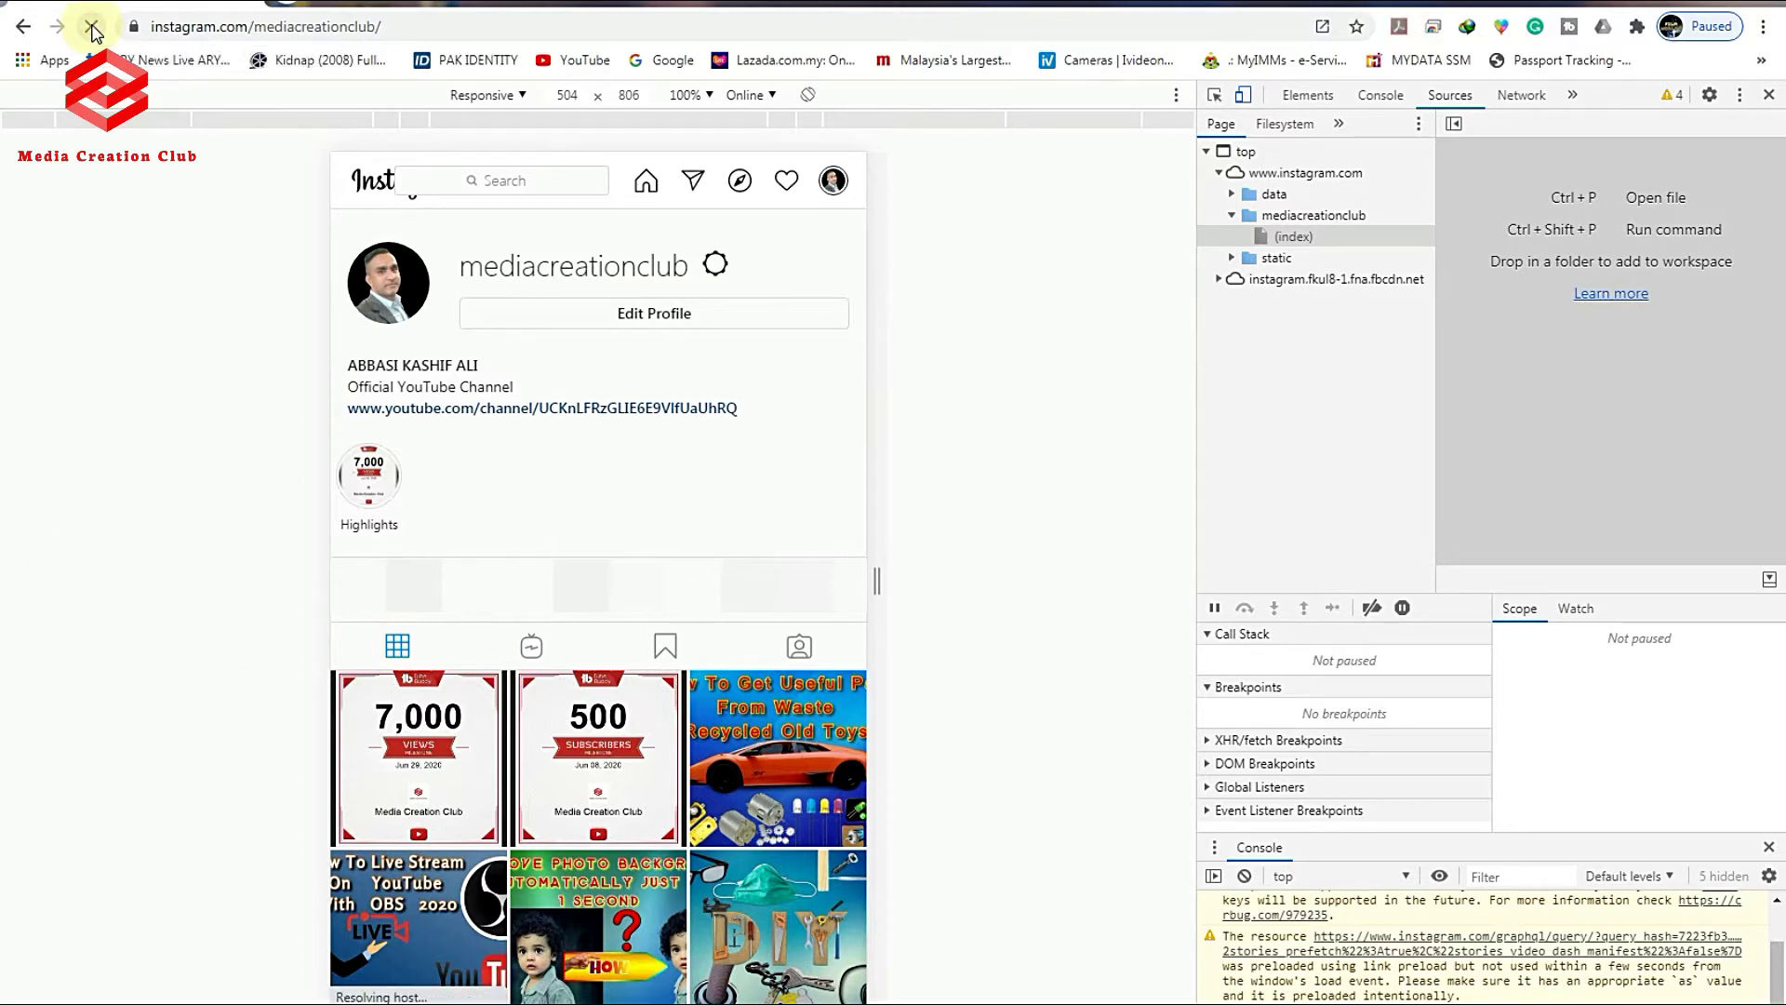
pyautogui.click(1243, 95)
pyautogui.click(1244, 95)
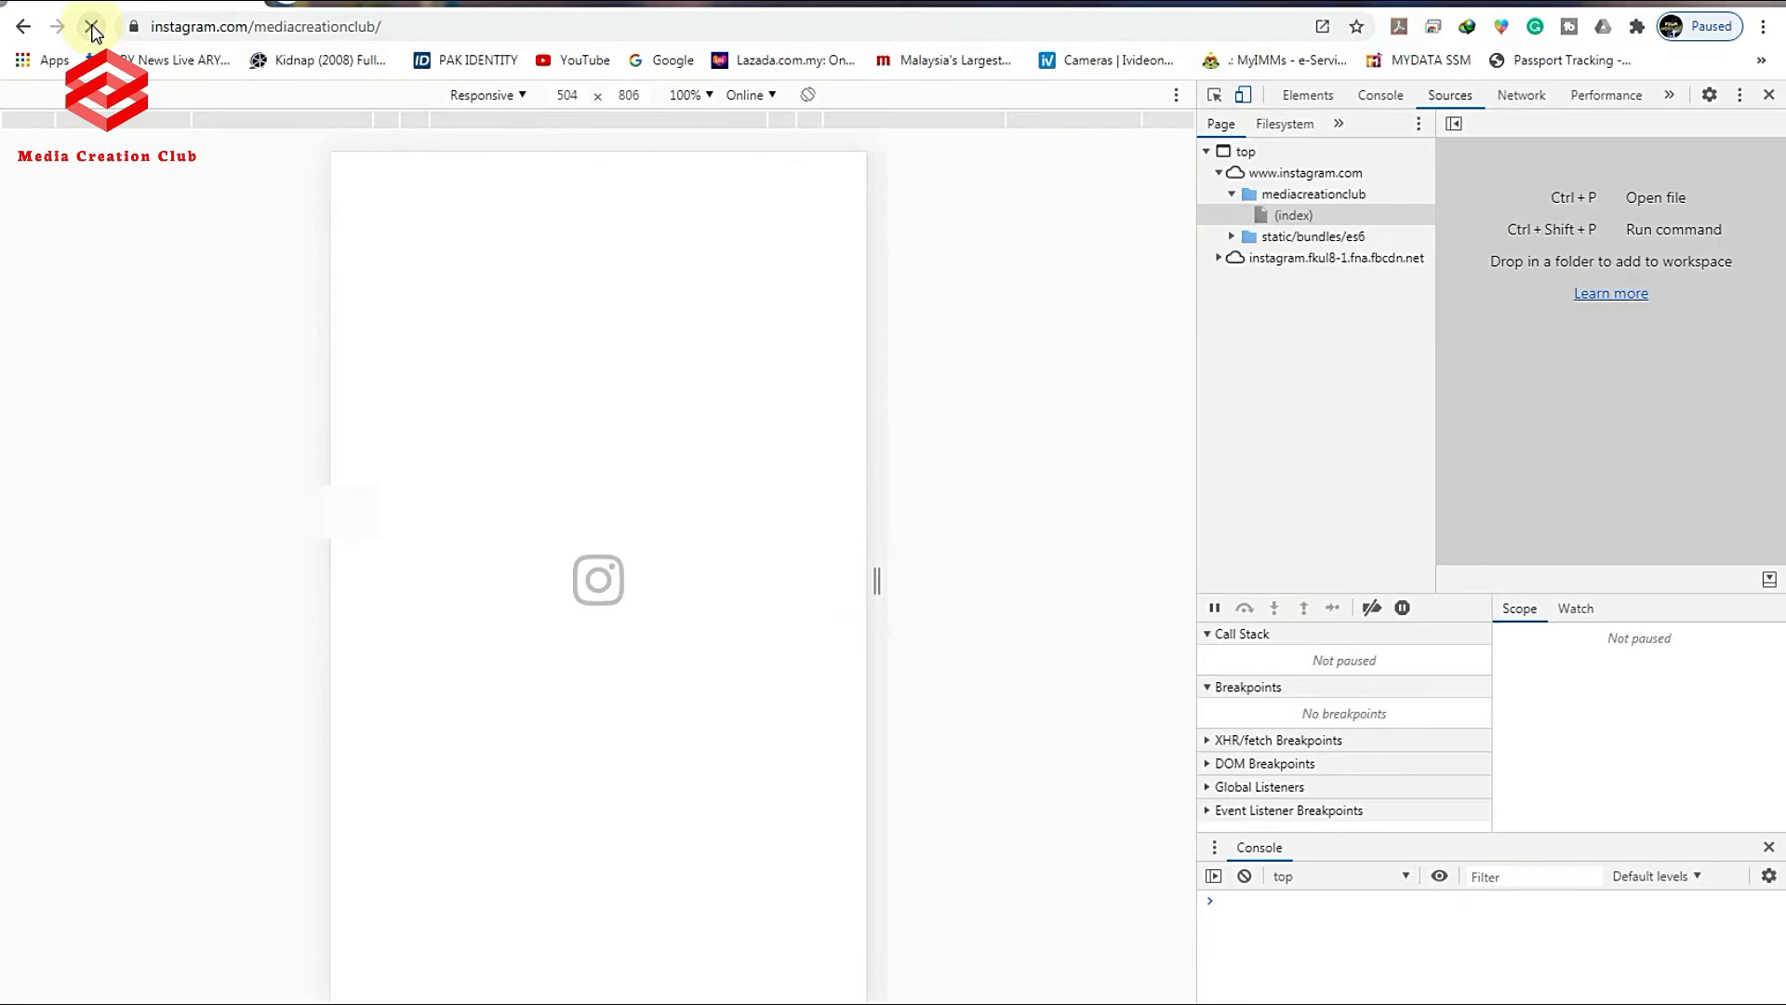
pyautogui.click(91, 28)
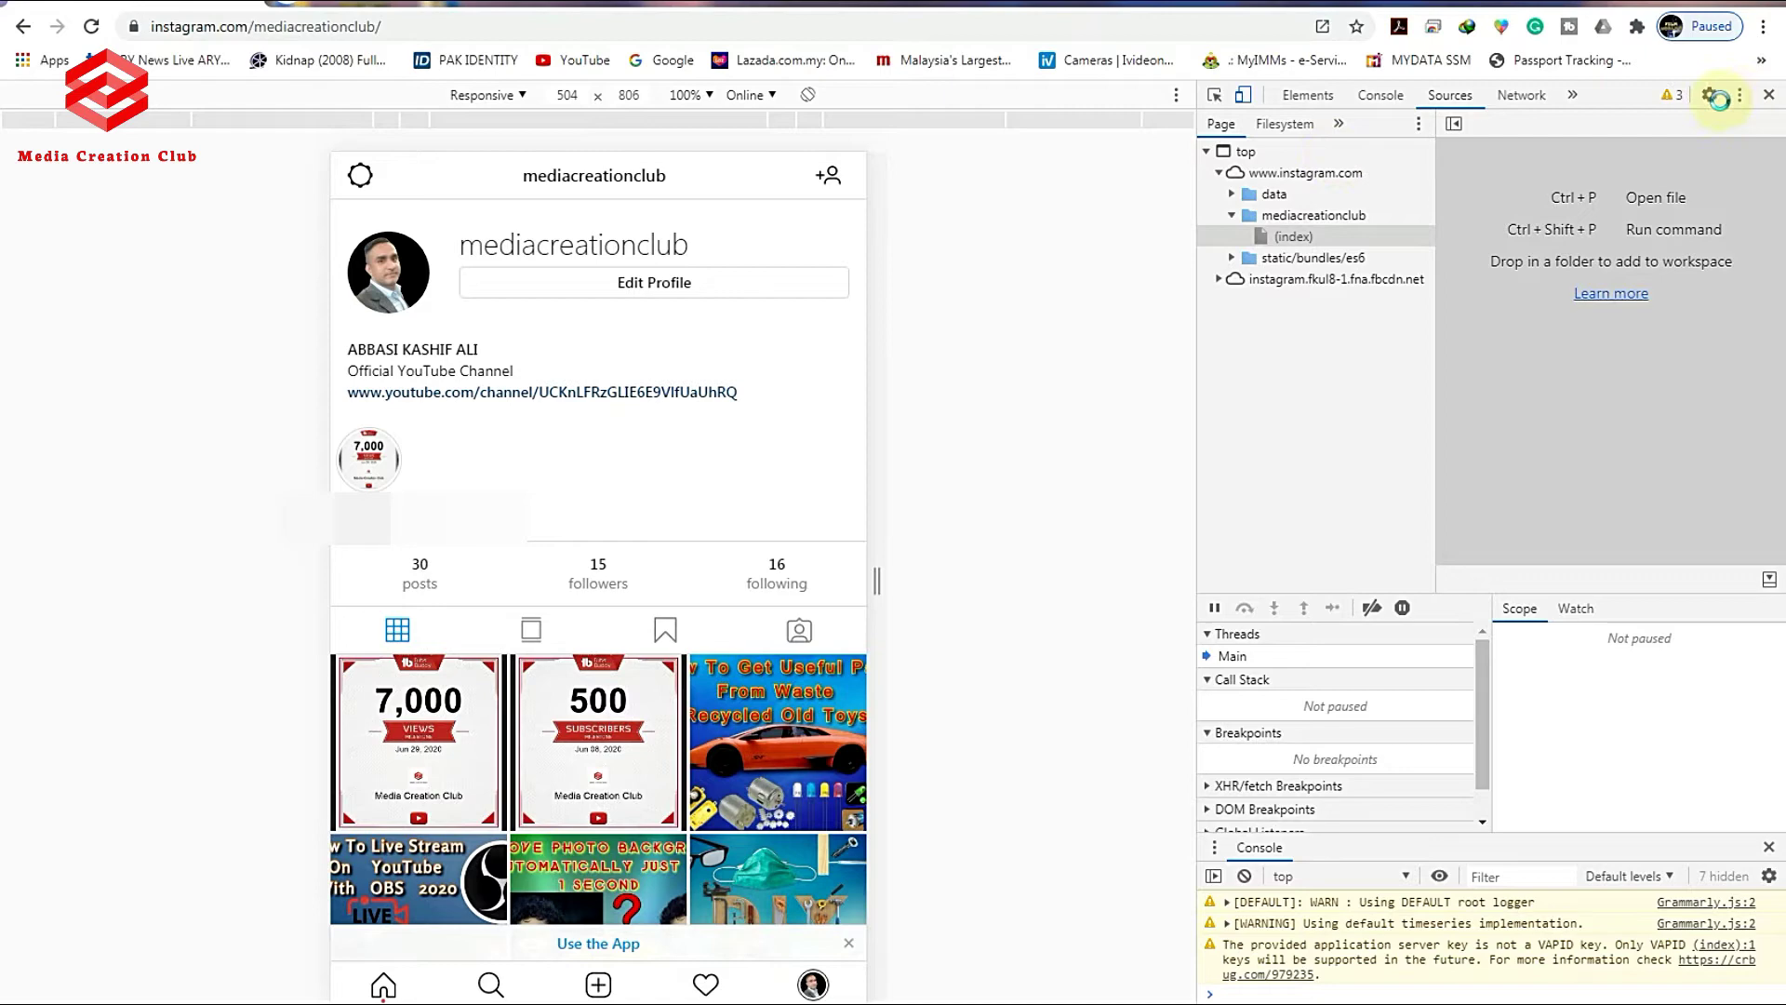
# - Start a new post and load purple-blur-1280x720 (2) from the channel thumbnail folder
pyautogui.click(388, 271)
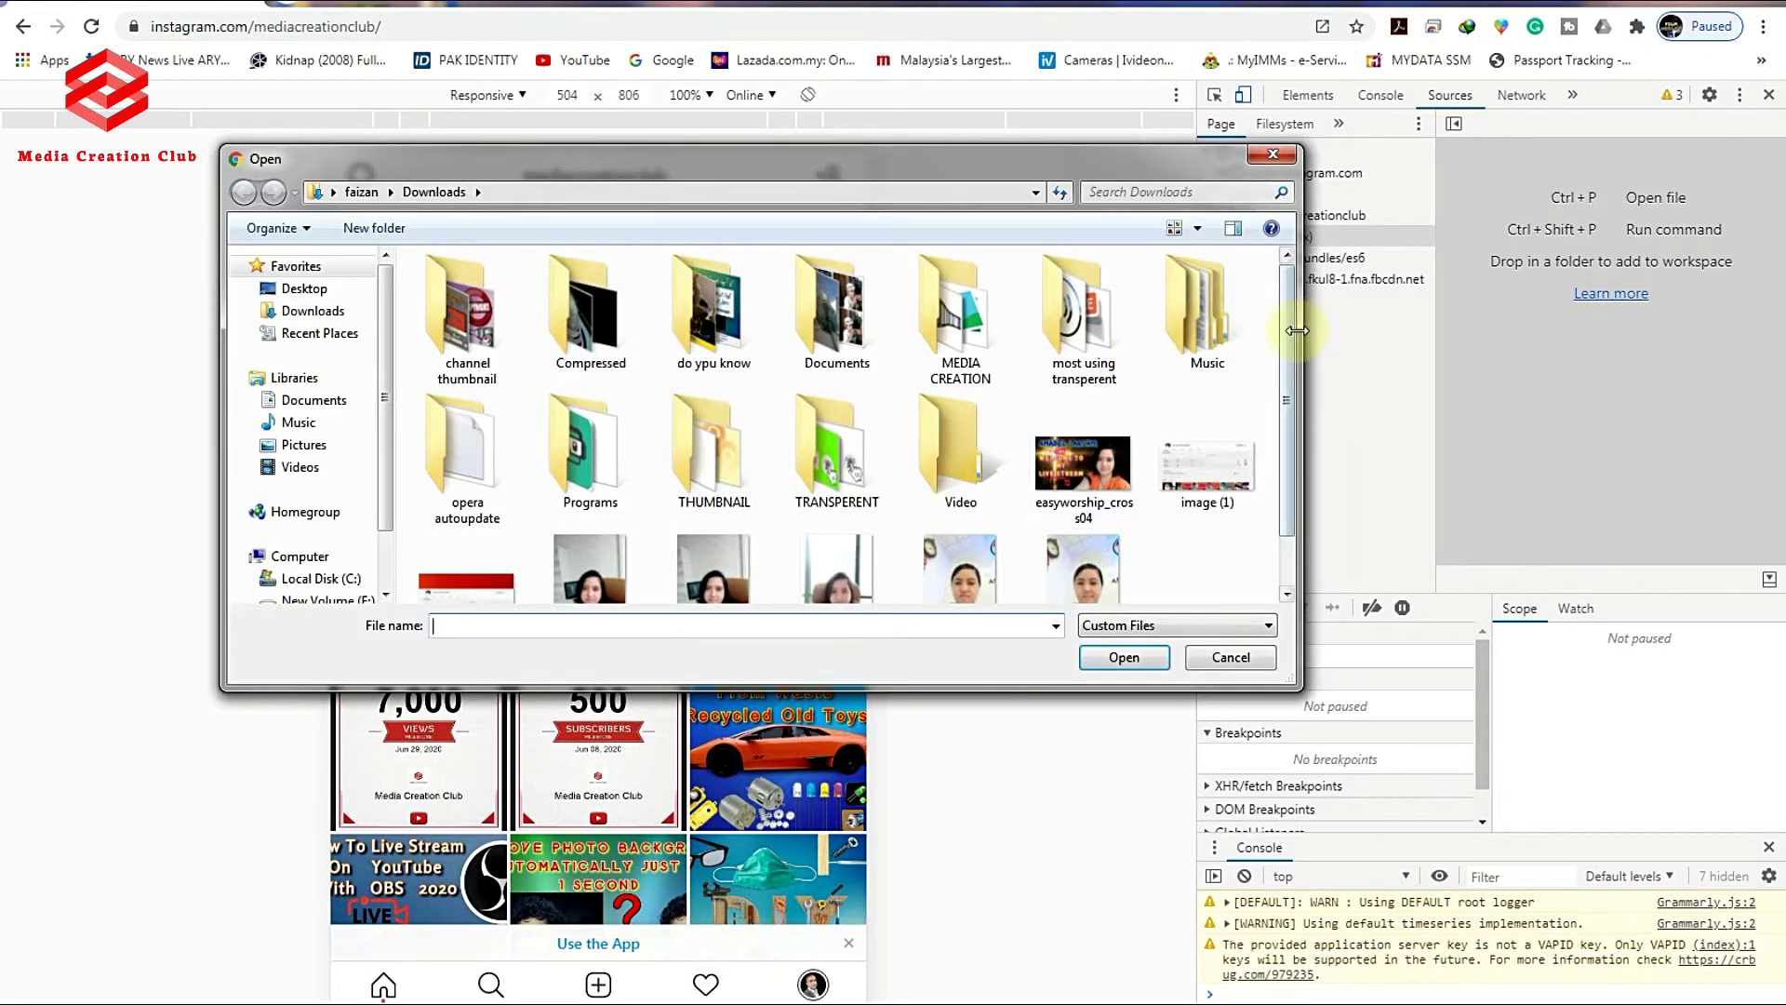
pyautogui.click(468, 321)
pyautogui.doubleClick(468, 321)
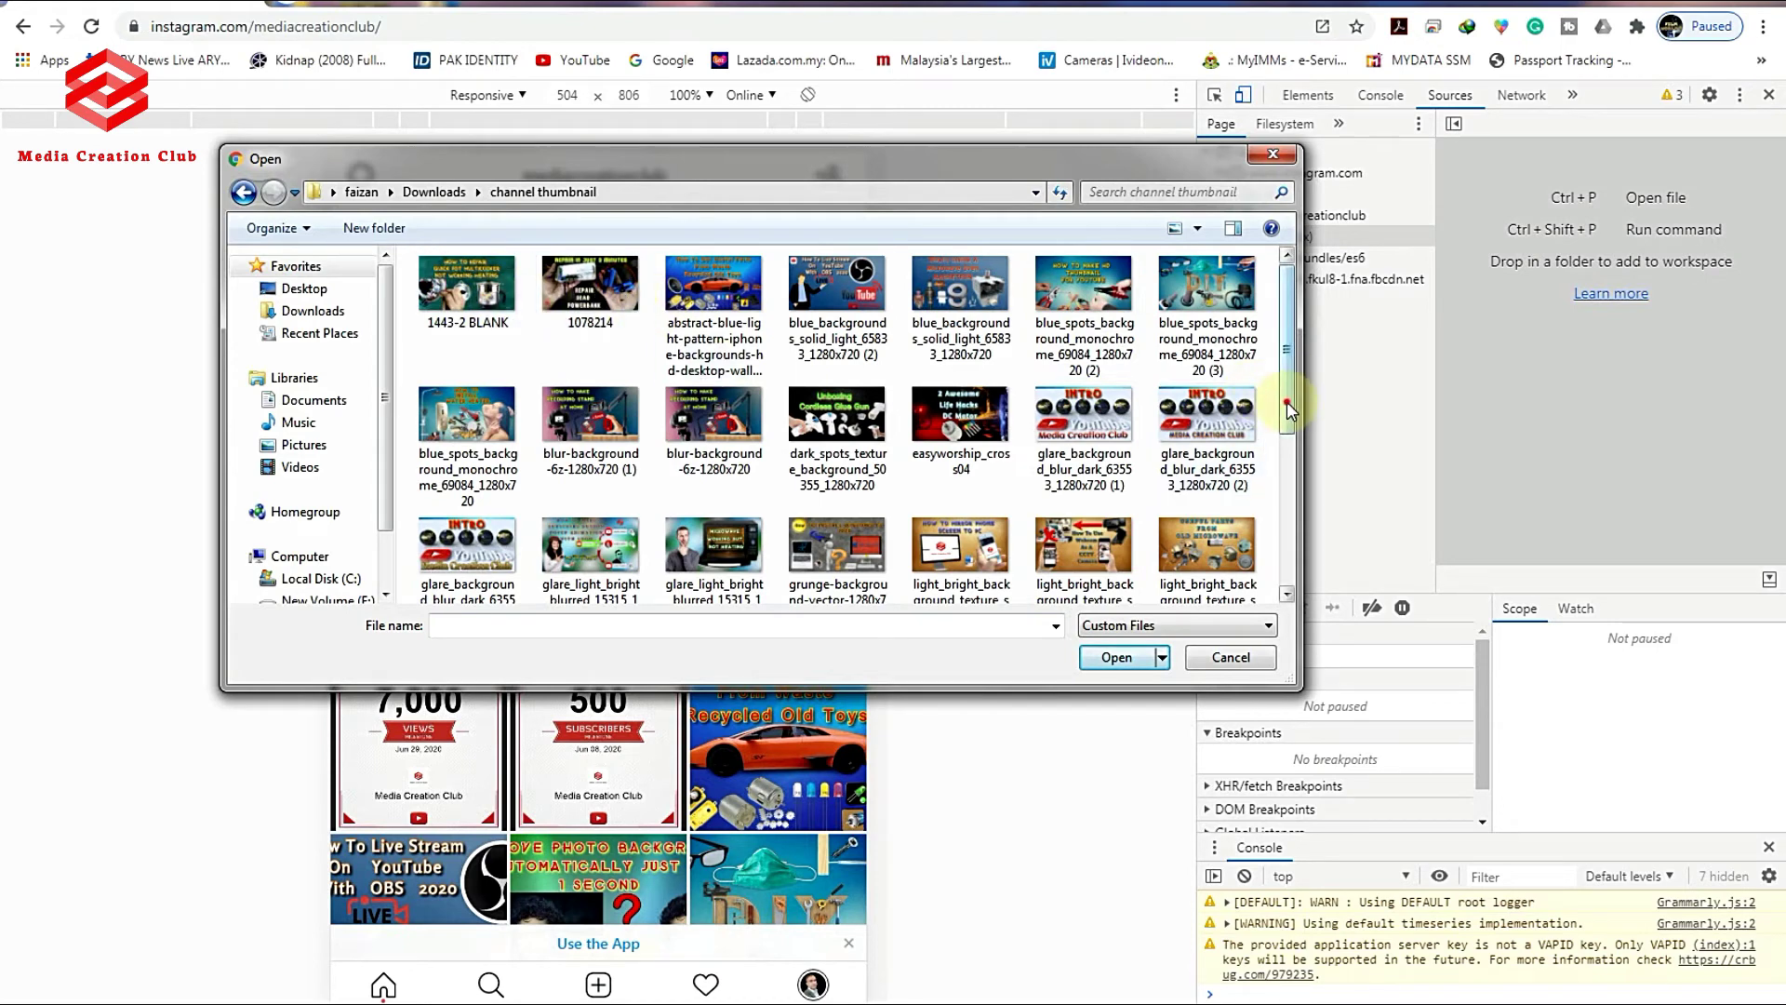
pyautogui.moveTo(1286, 400); pyautogui.dragTo(1273, 563)
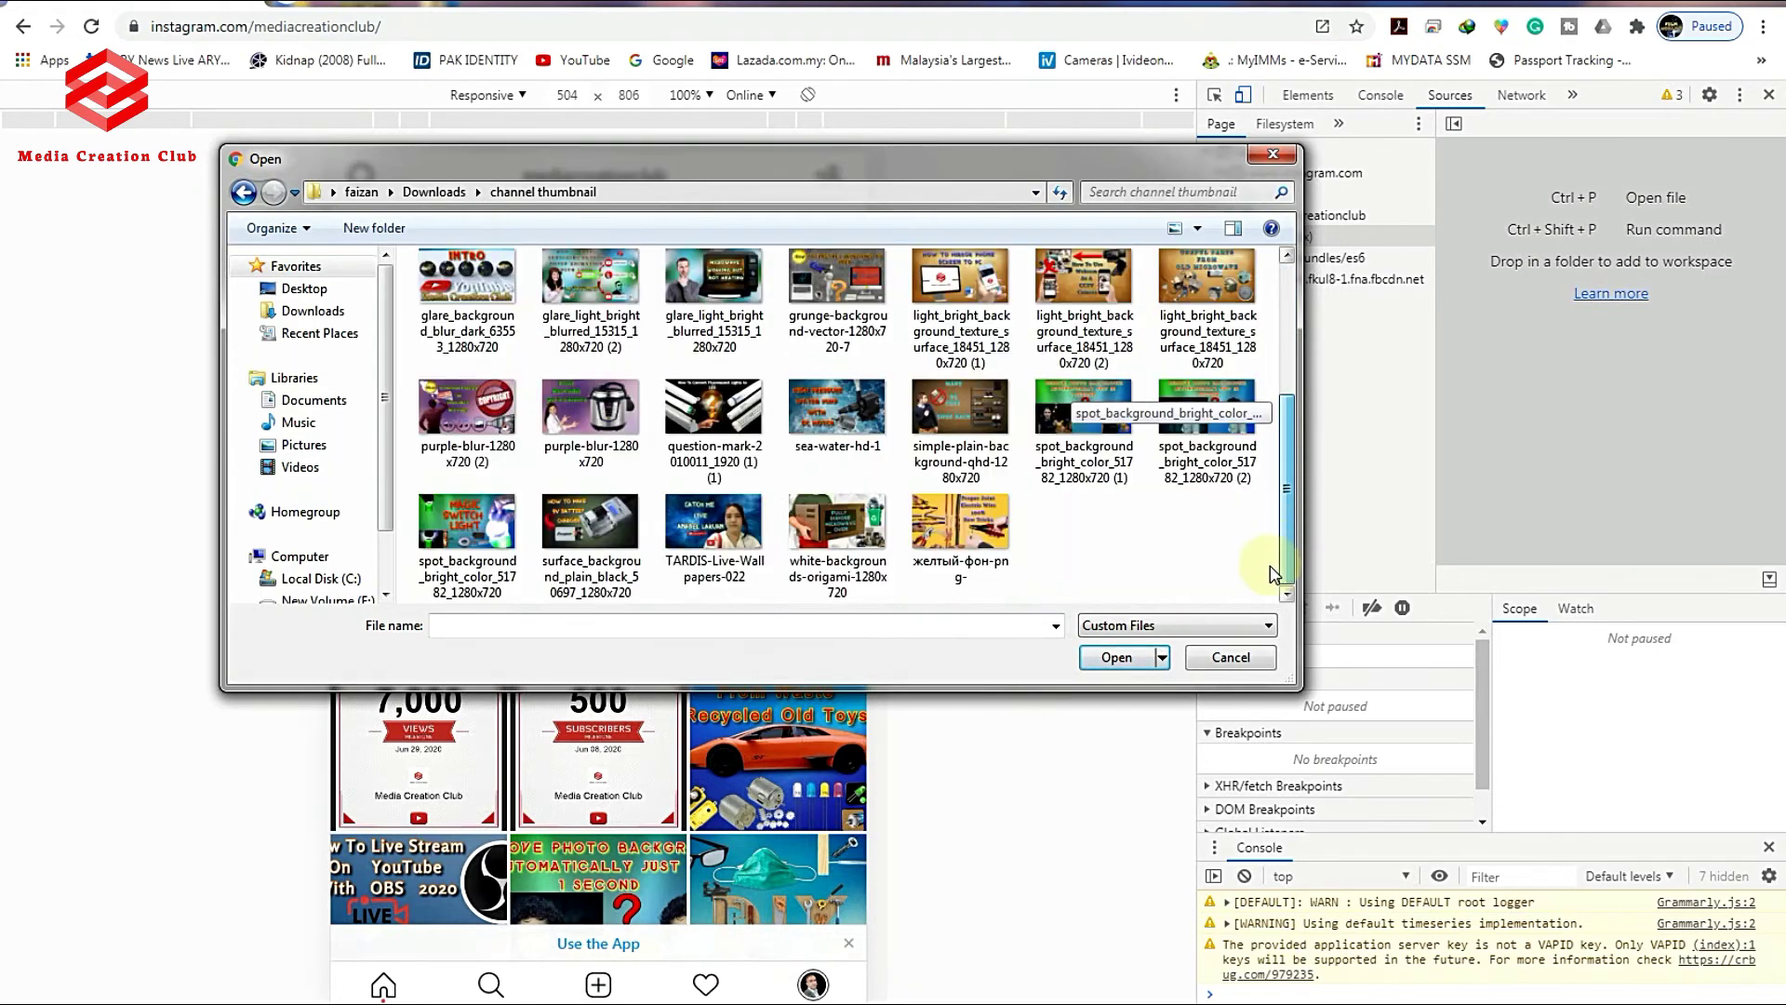
pyautogui.click(469, 410)
pyautogui.click(1112, 657)
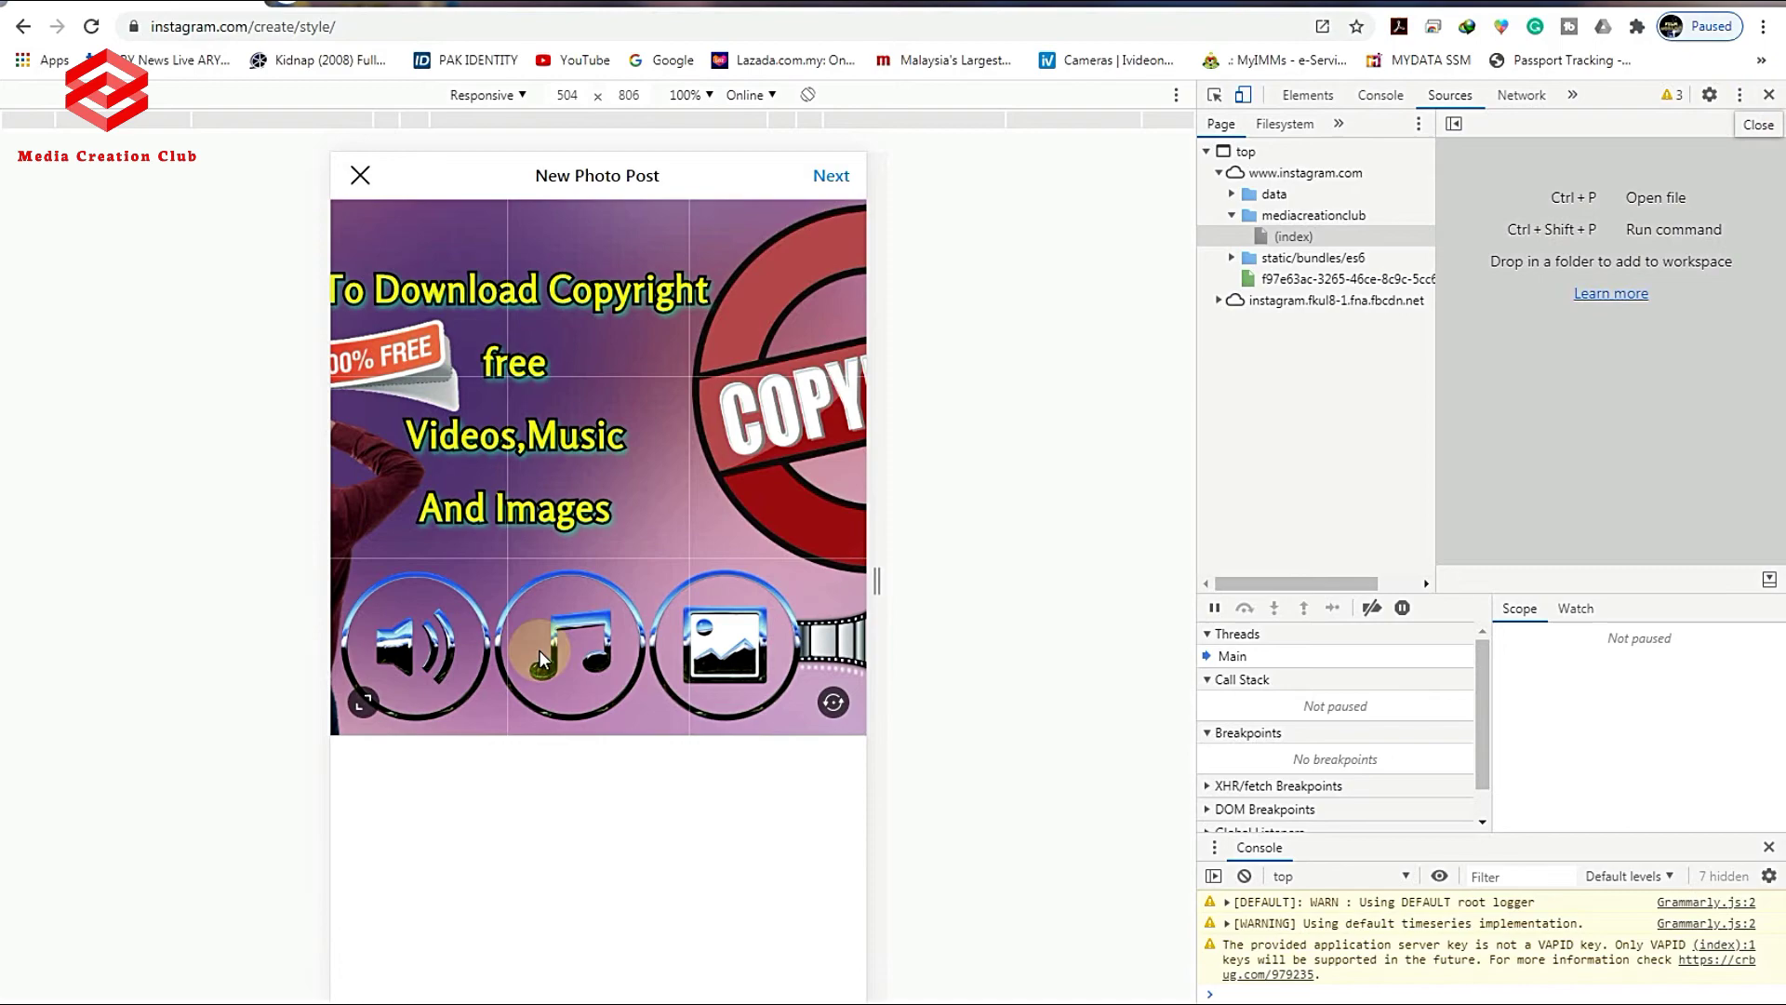
# - Close DevTools, expand the photo to its full uncropped width, and continue to post details
pyautogui.press('F12')
pyautogui.scroll(-9, 471, 729)
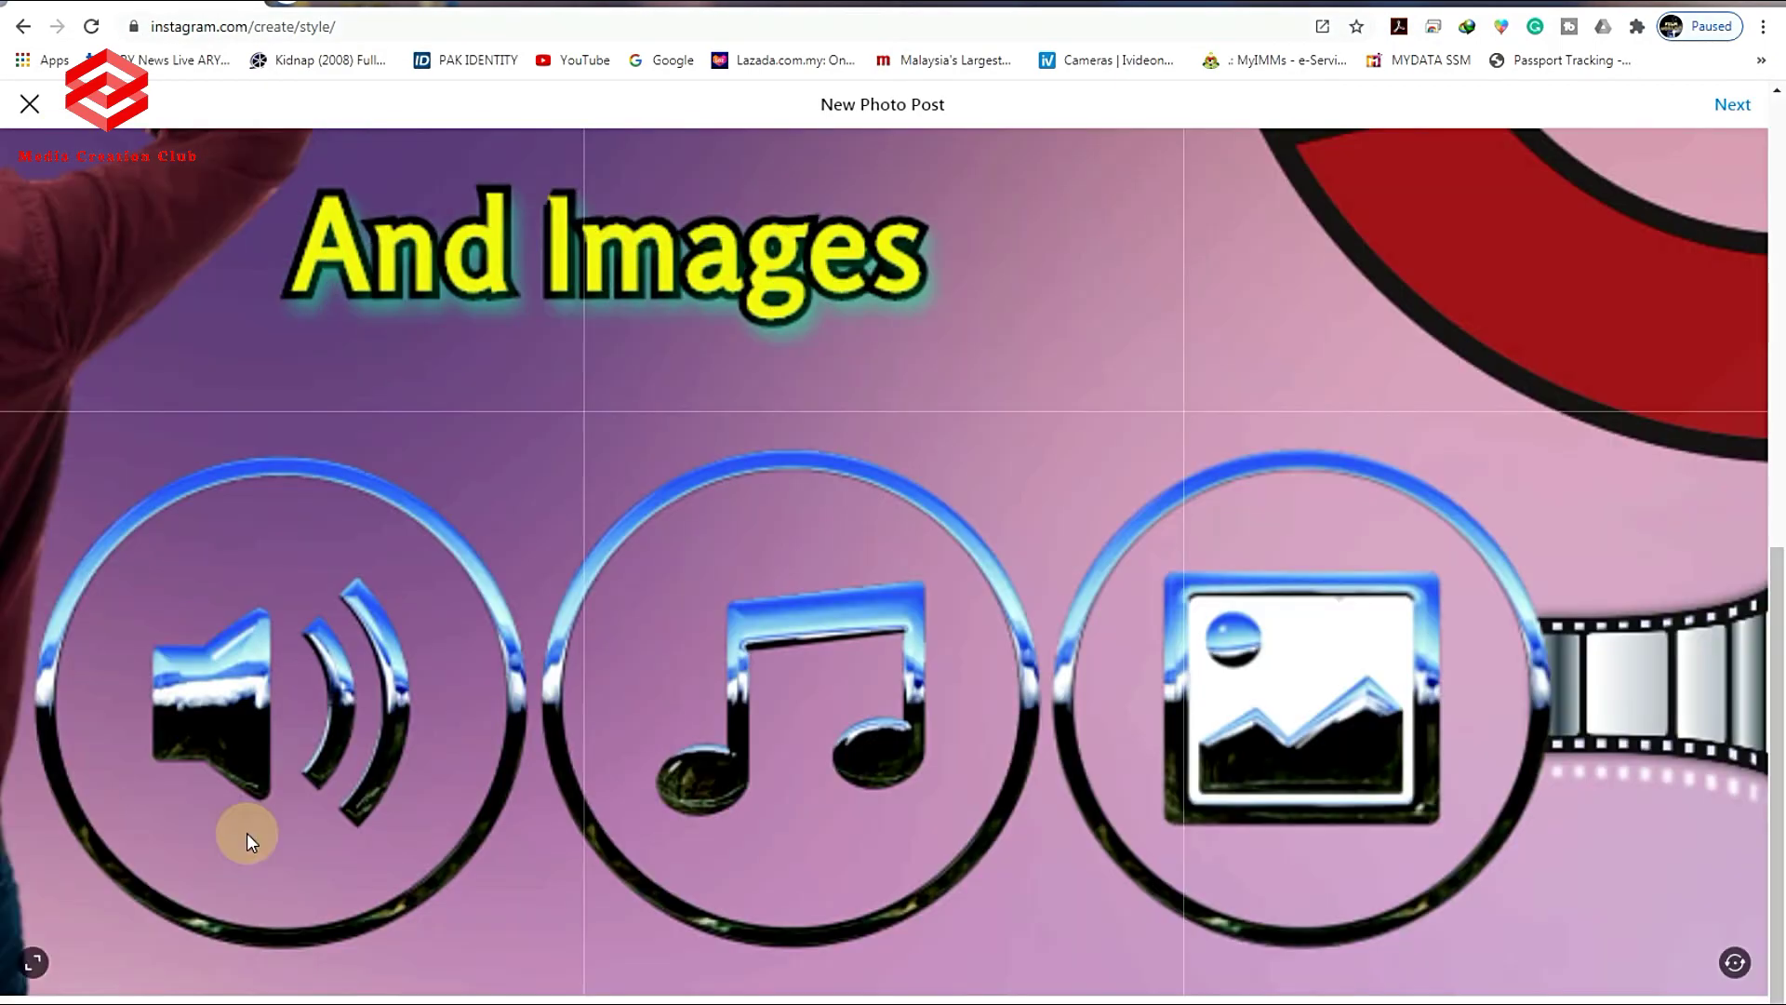
pyautogui.click(32, 964)
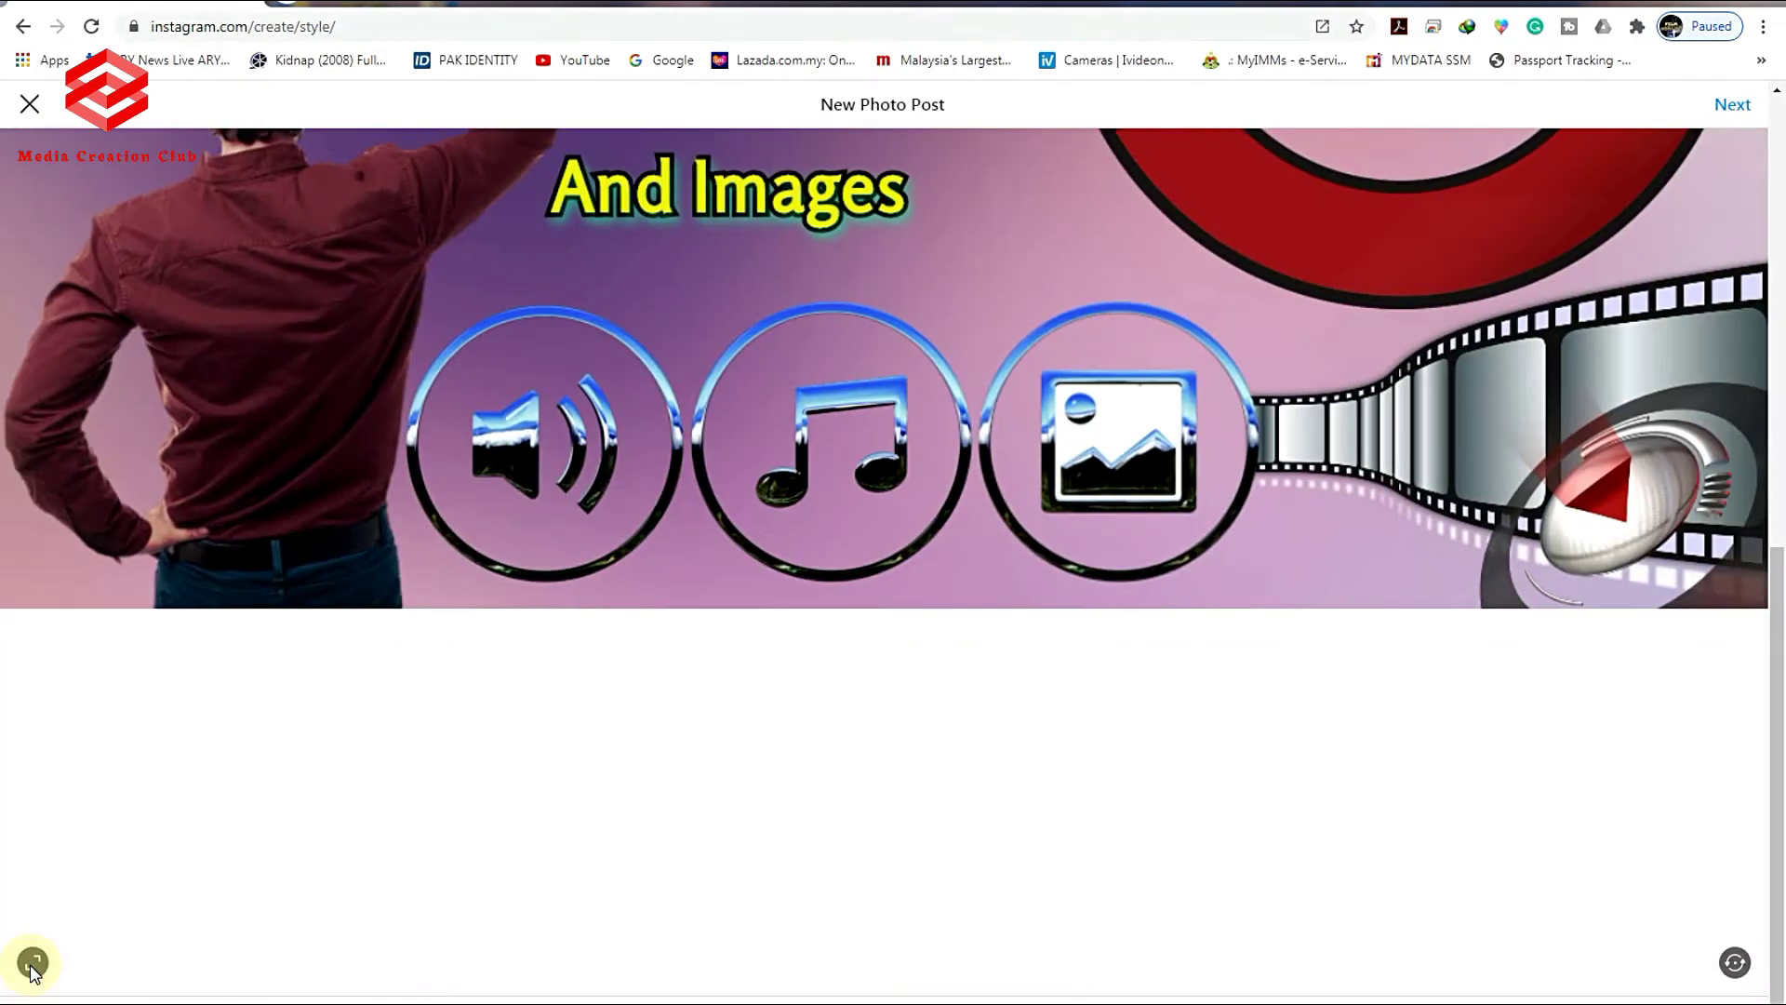
pyautogui.scroll(6, 810, 789)
pyautogui.scroll(3, 809, 788)
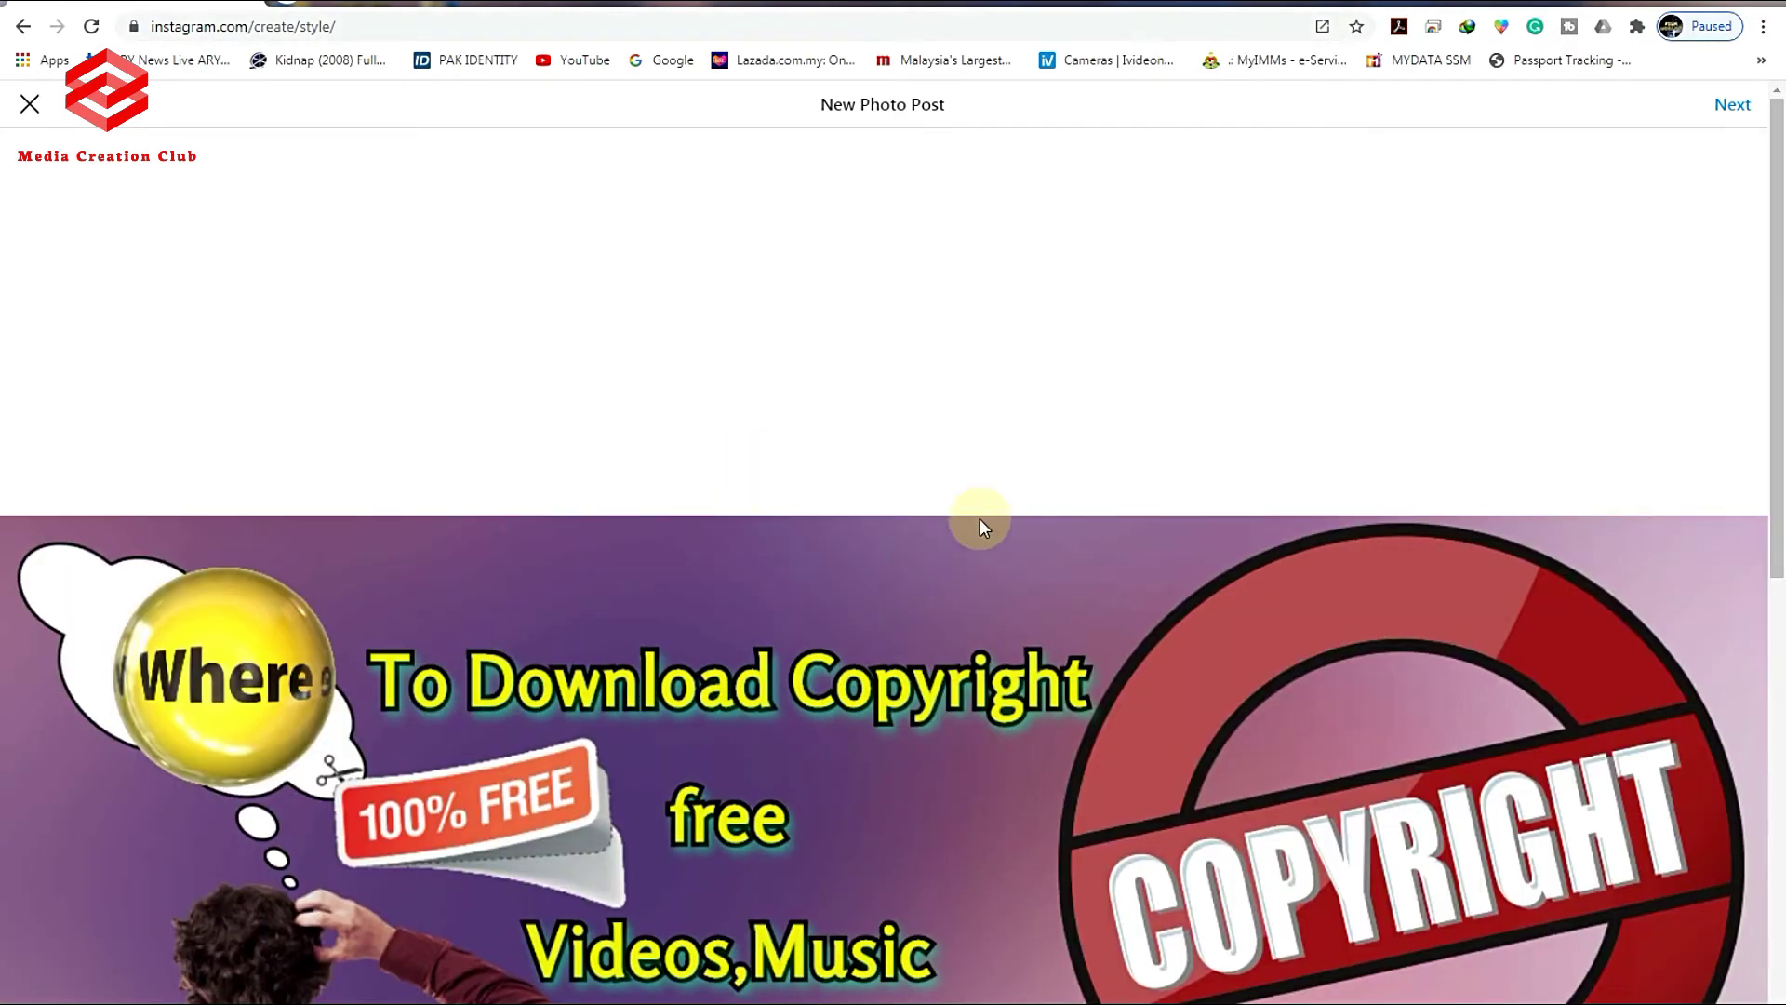
pyautogui.click(1723, 106)
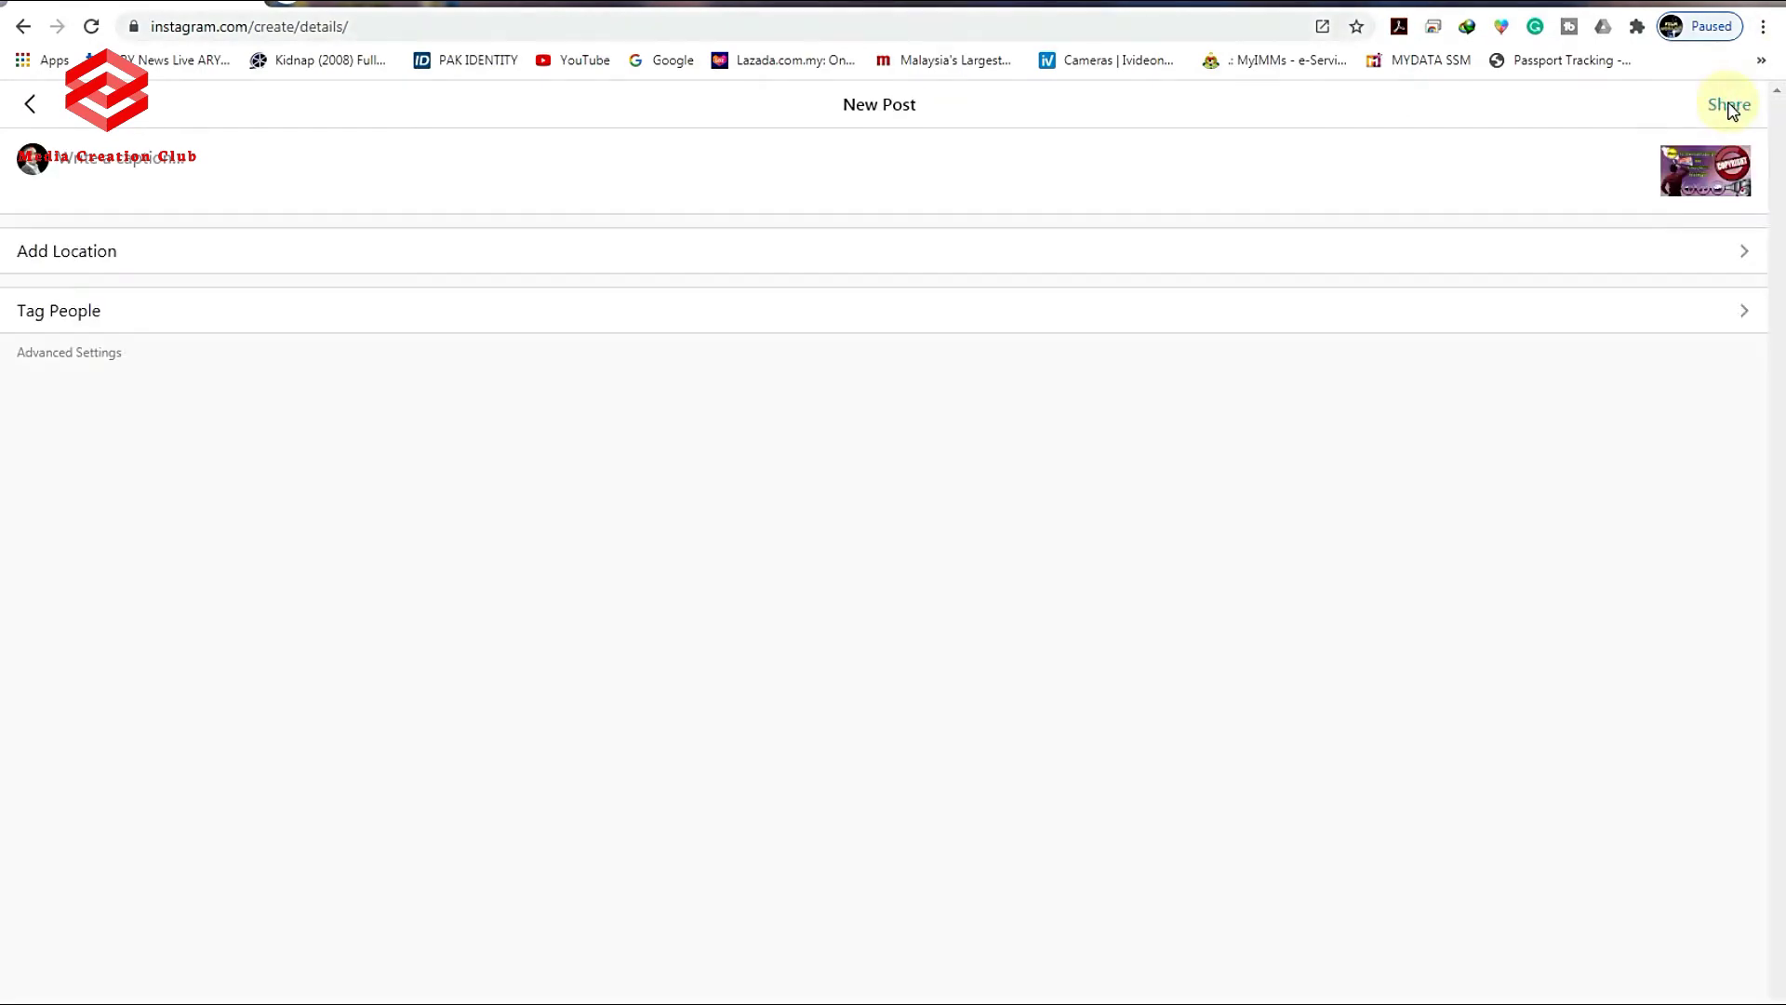
# - Write the caption 'COPYRIGHT FREE MUSIC VIDEOS AND IMAGES' for the post
pyautogui.click(122, 170)
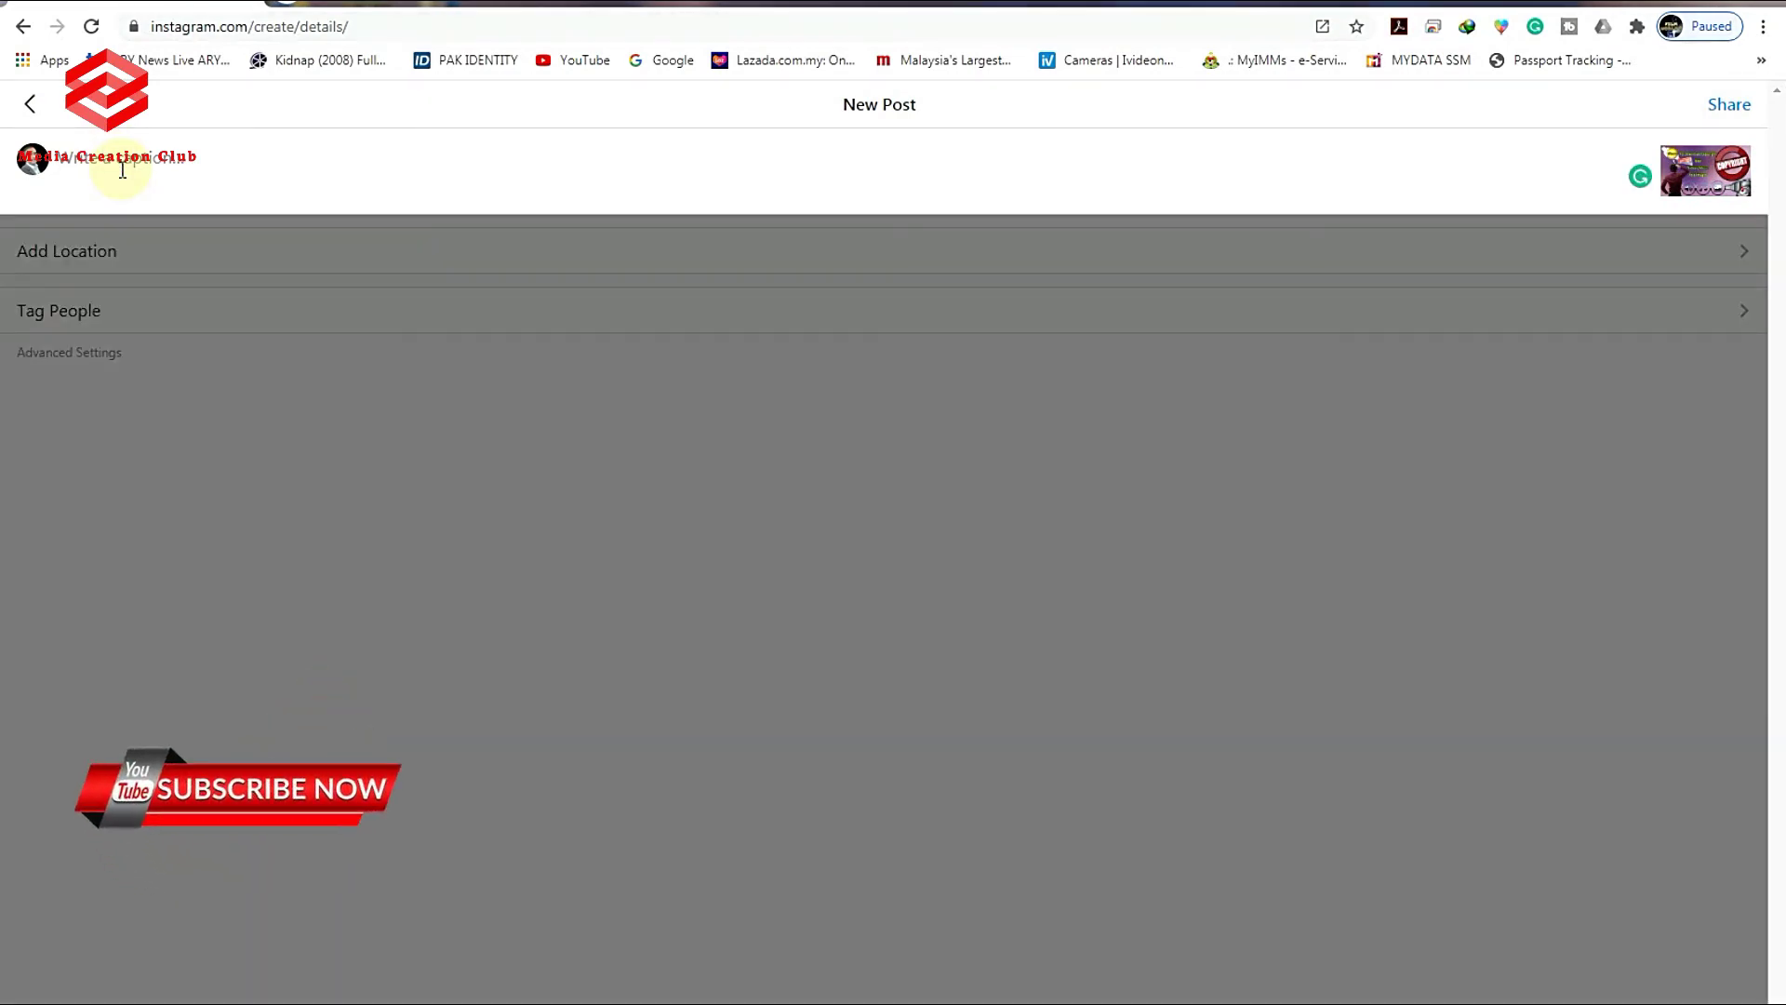
pyautogui.write('Goo')
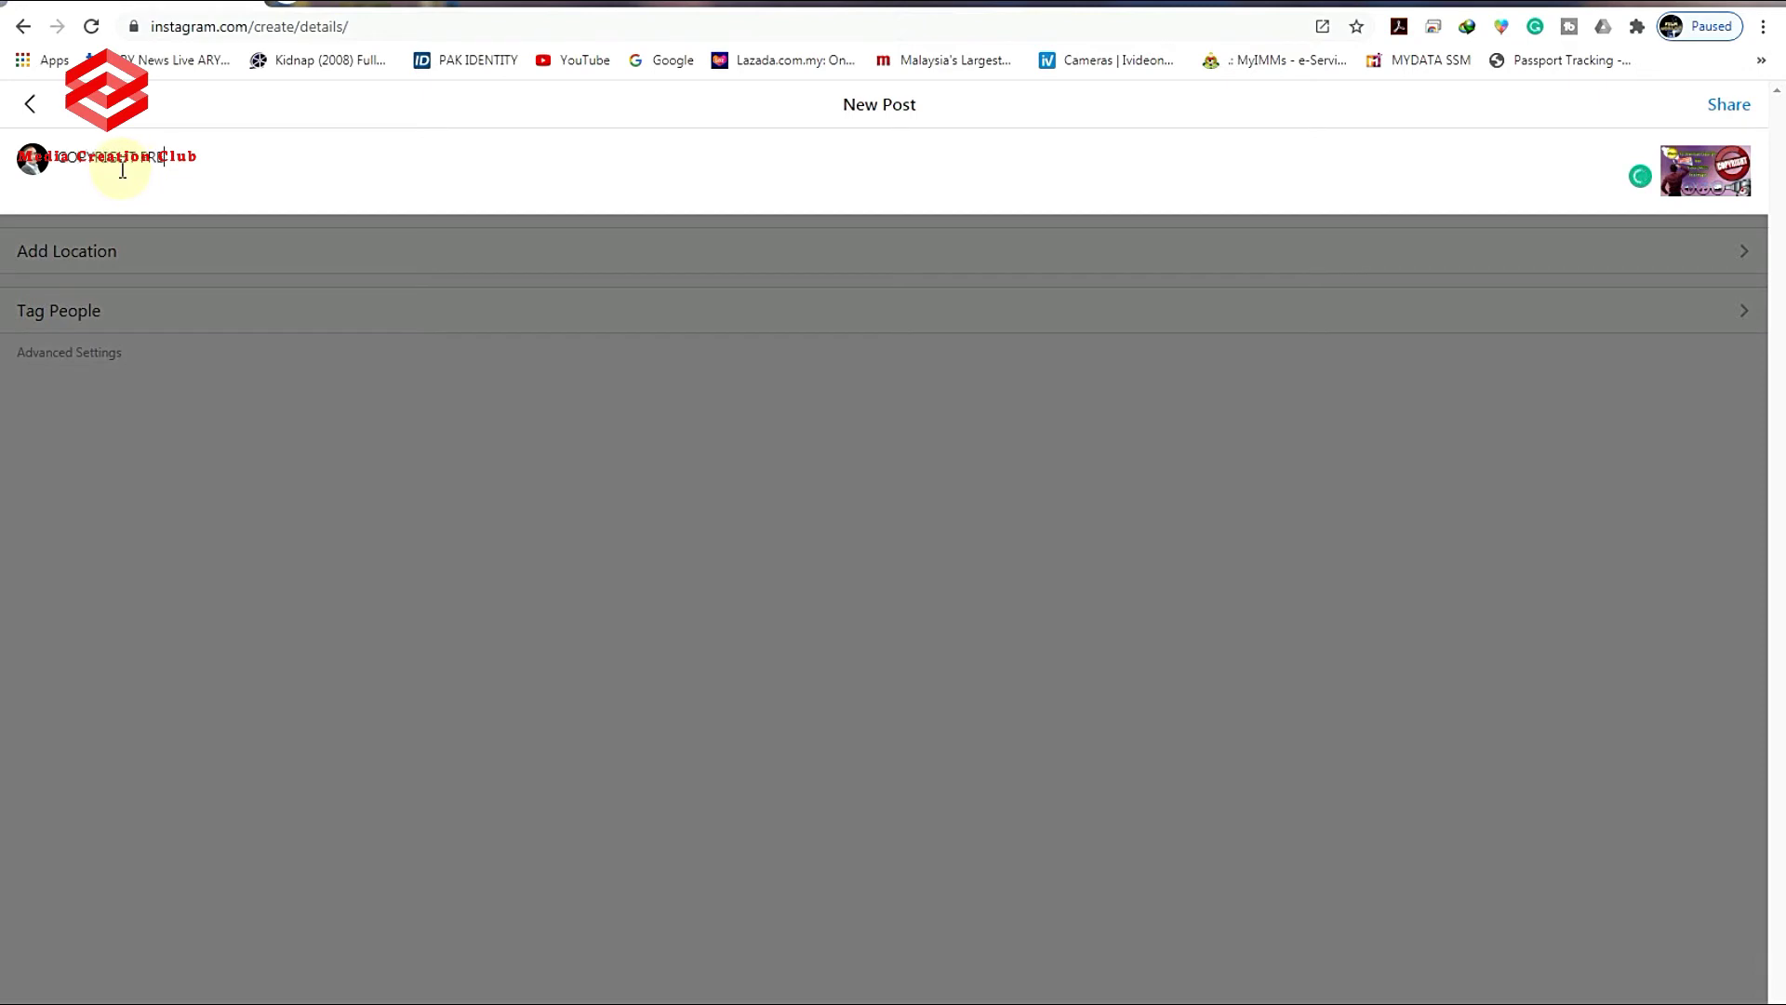
pyautogui.write('YRIGHT FREE MUSIC VIDEOS AND IMAGES')
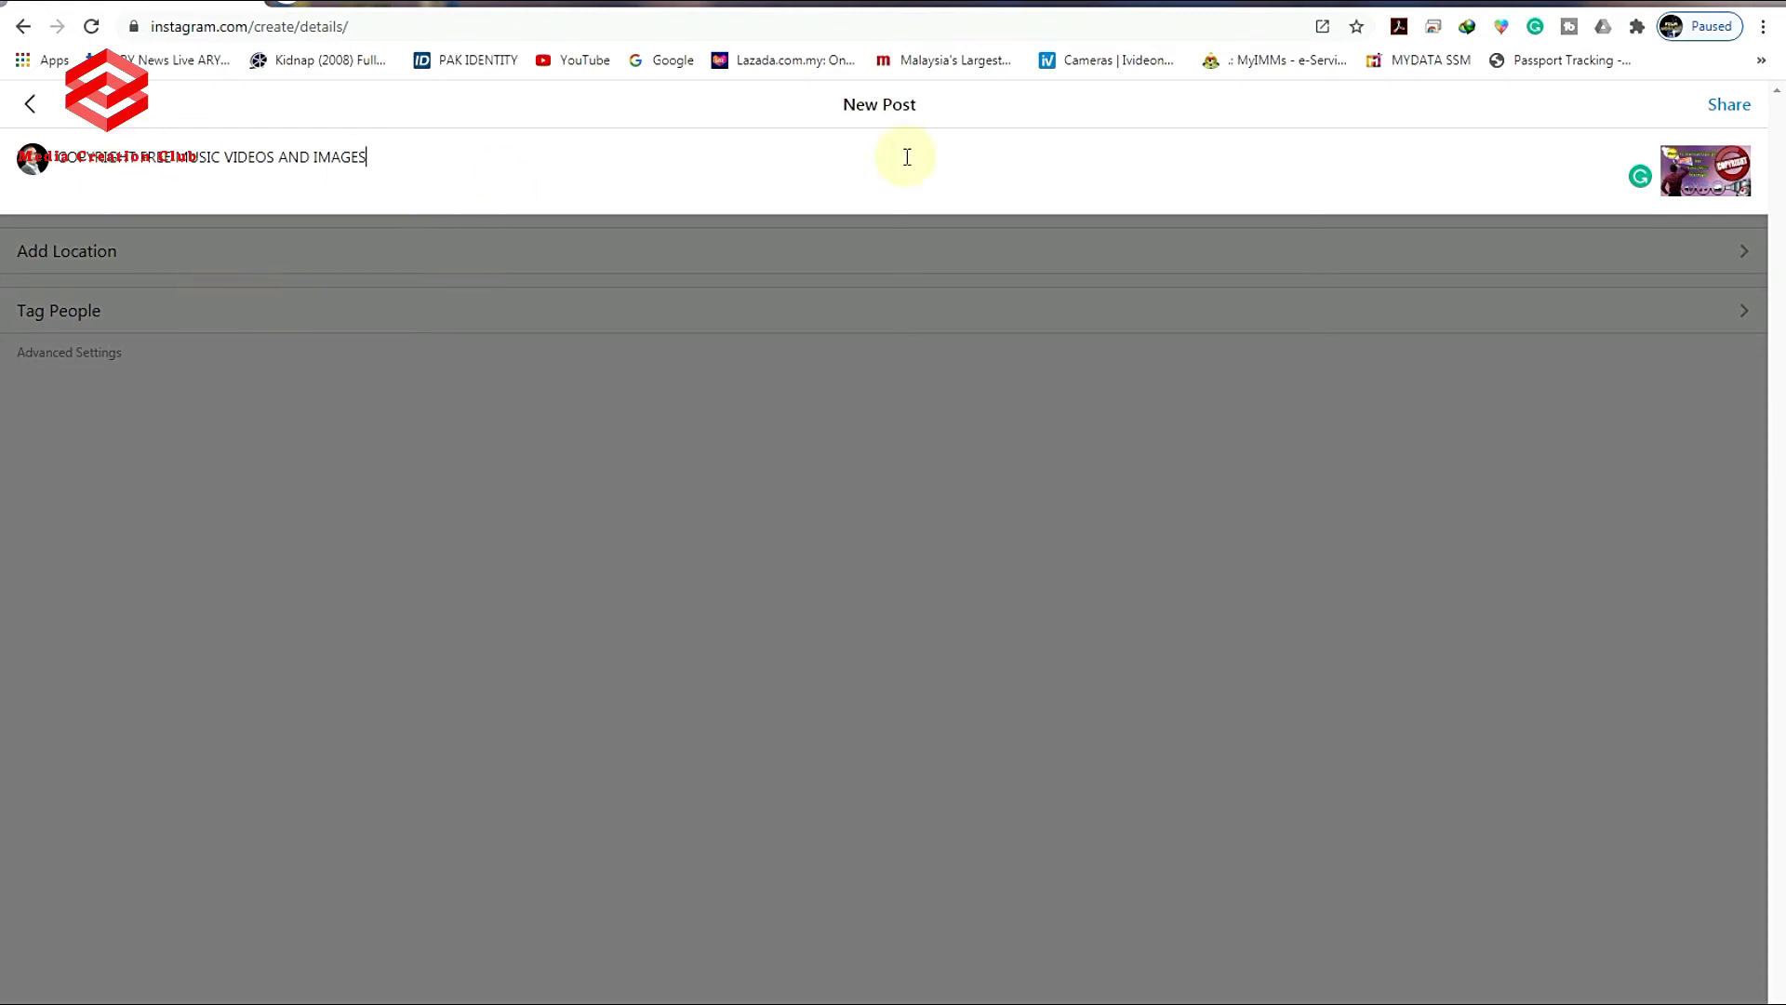
pyautogui.click(367, 248)
# - Search locations for 'KLIA' and tag the post with Kuala Lumpur, Malaysia
pyautogui.click(210, 251)
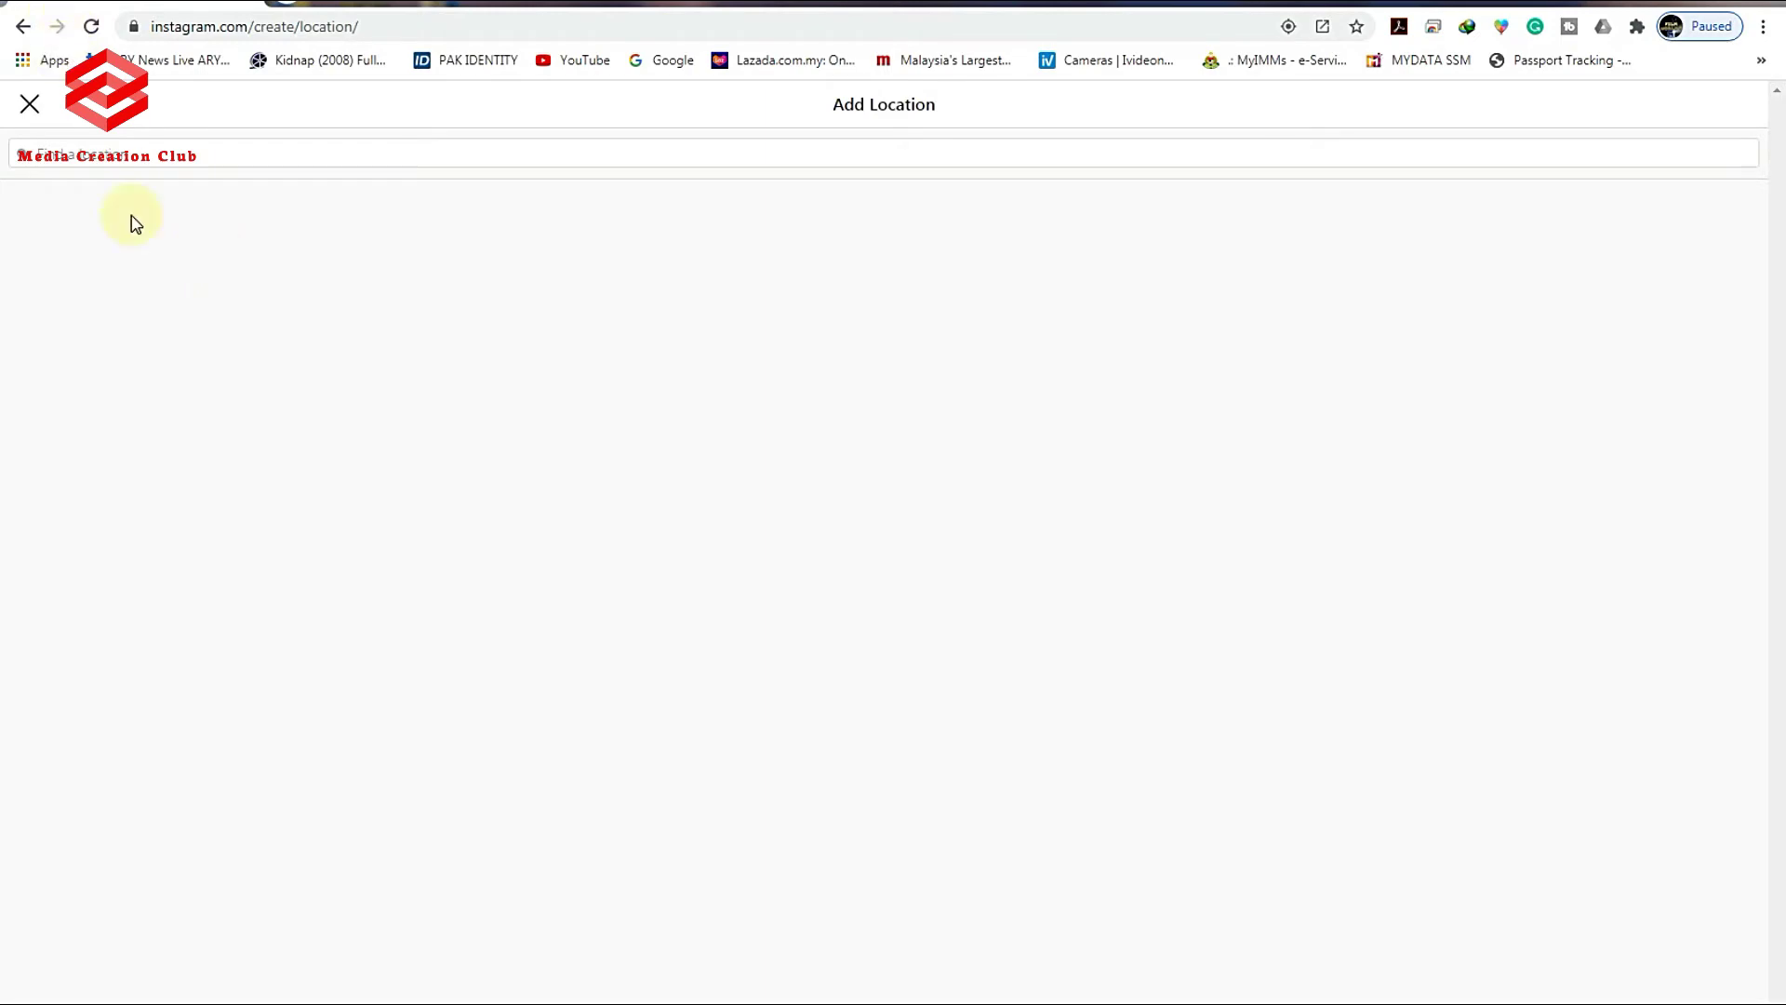
pyautogui.write('KLIA')
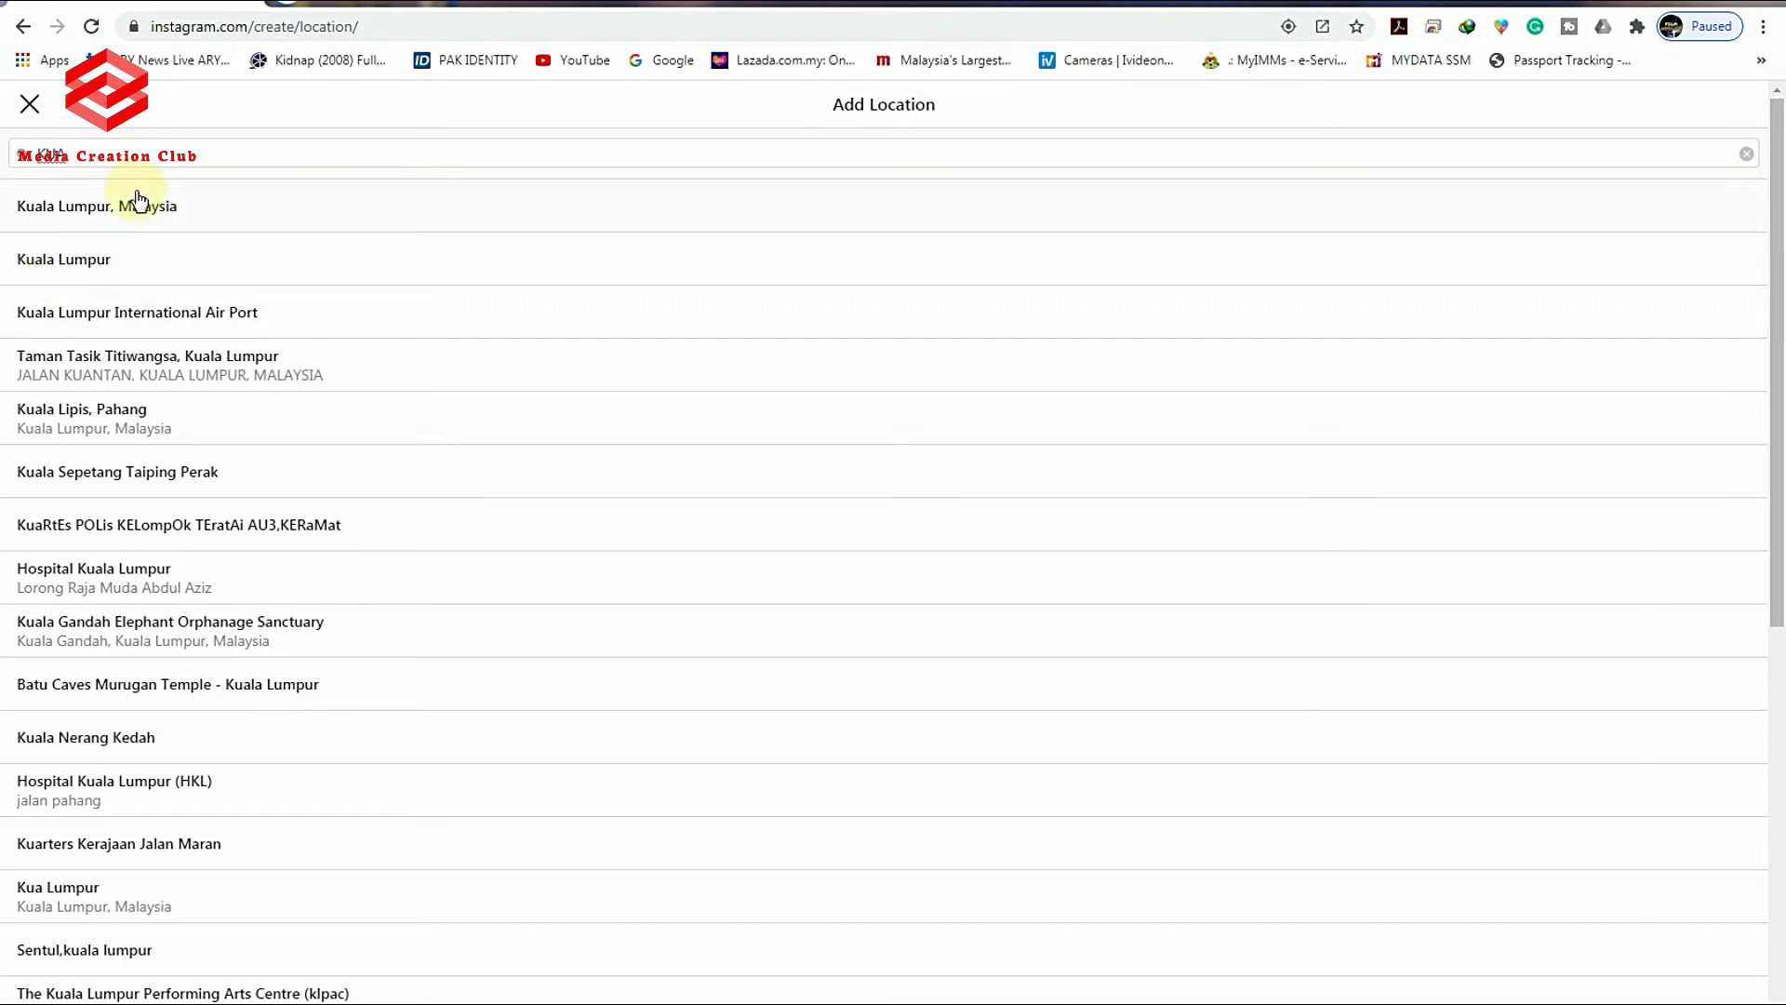
pyautogui.click(140, 211)
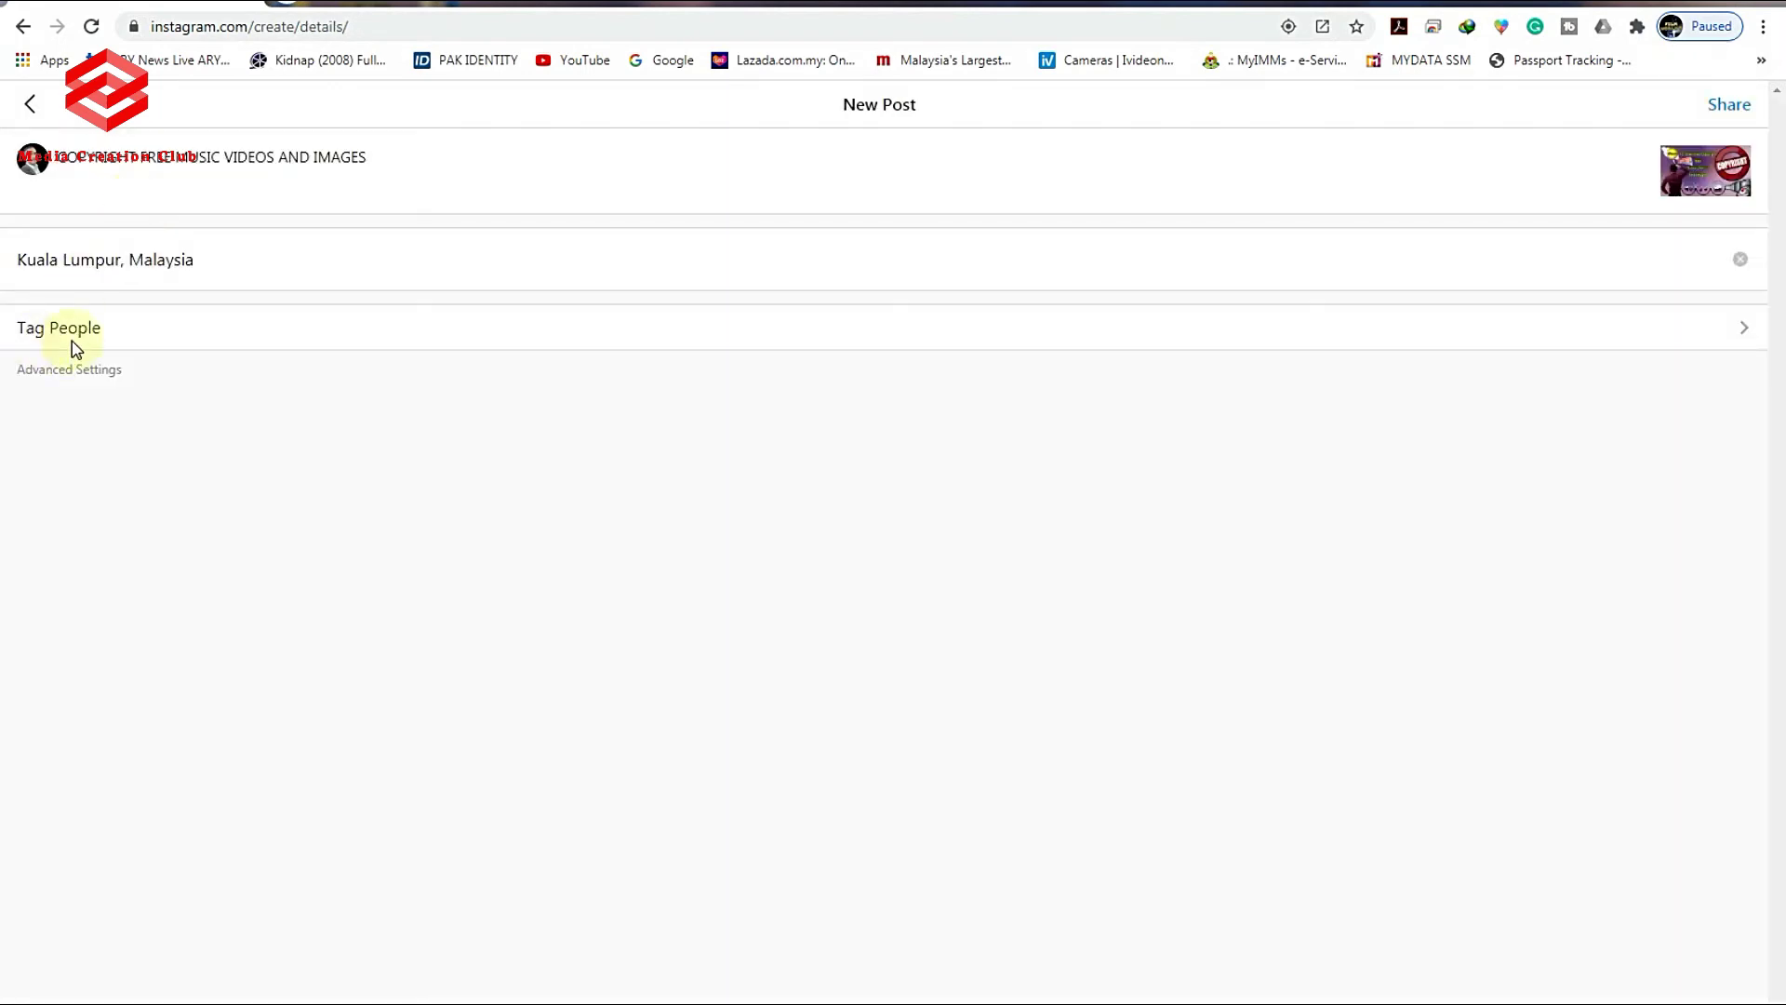
# - Share the post and check it appears atop the feed with its caption and location
pyautogui.click(1731, 106)
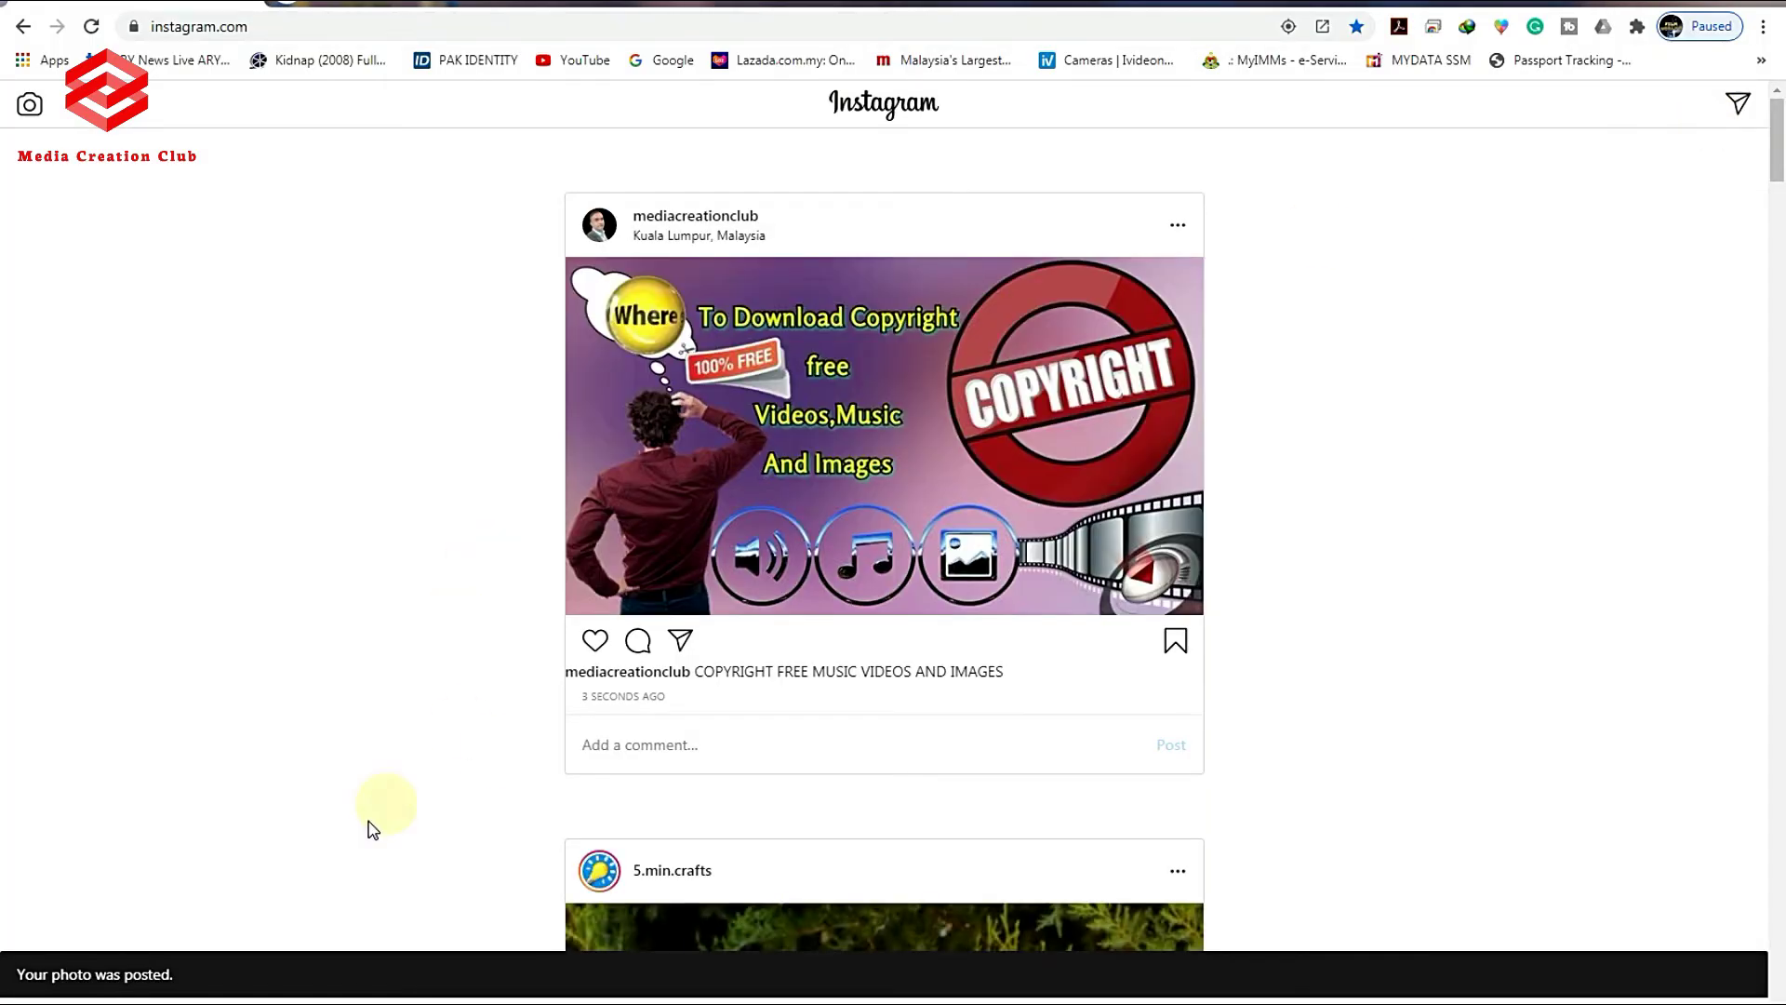
pyautogui.scroll(-3, 729, 630)
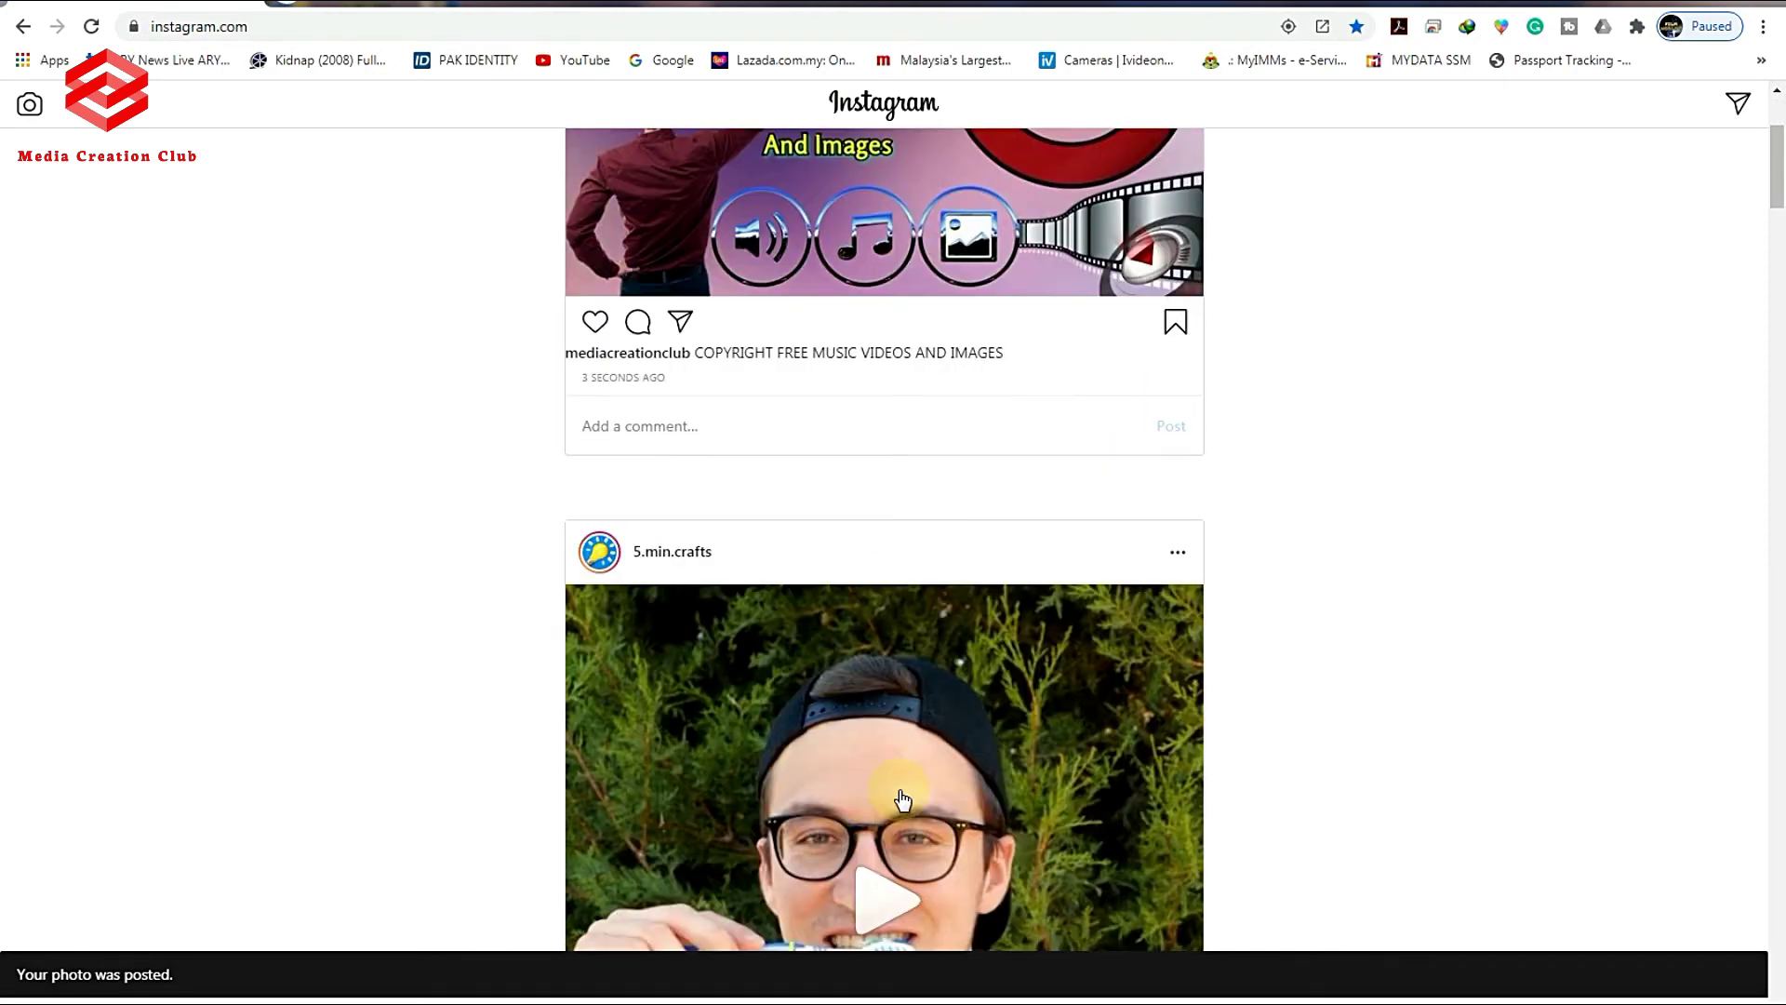
pyautogui.scroll(3, 902, 800)
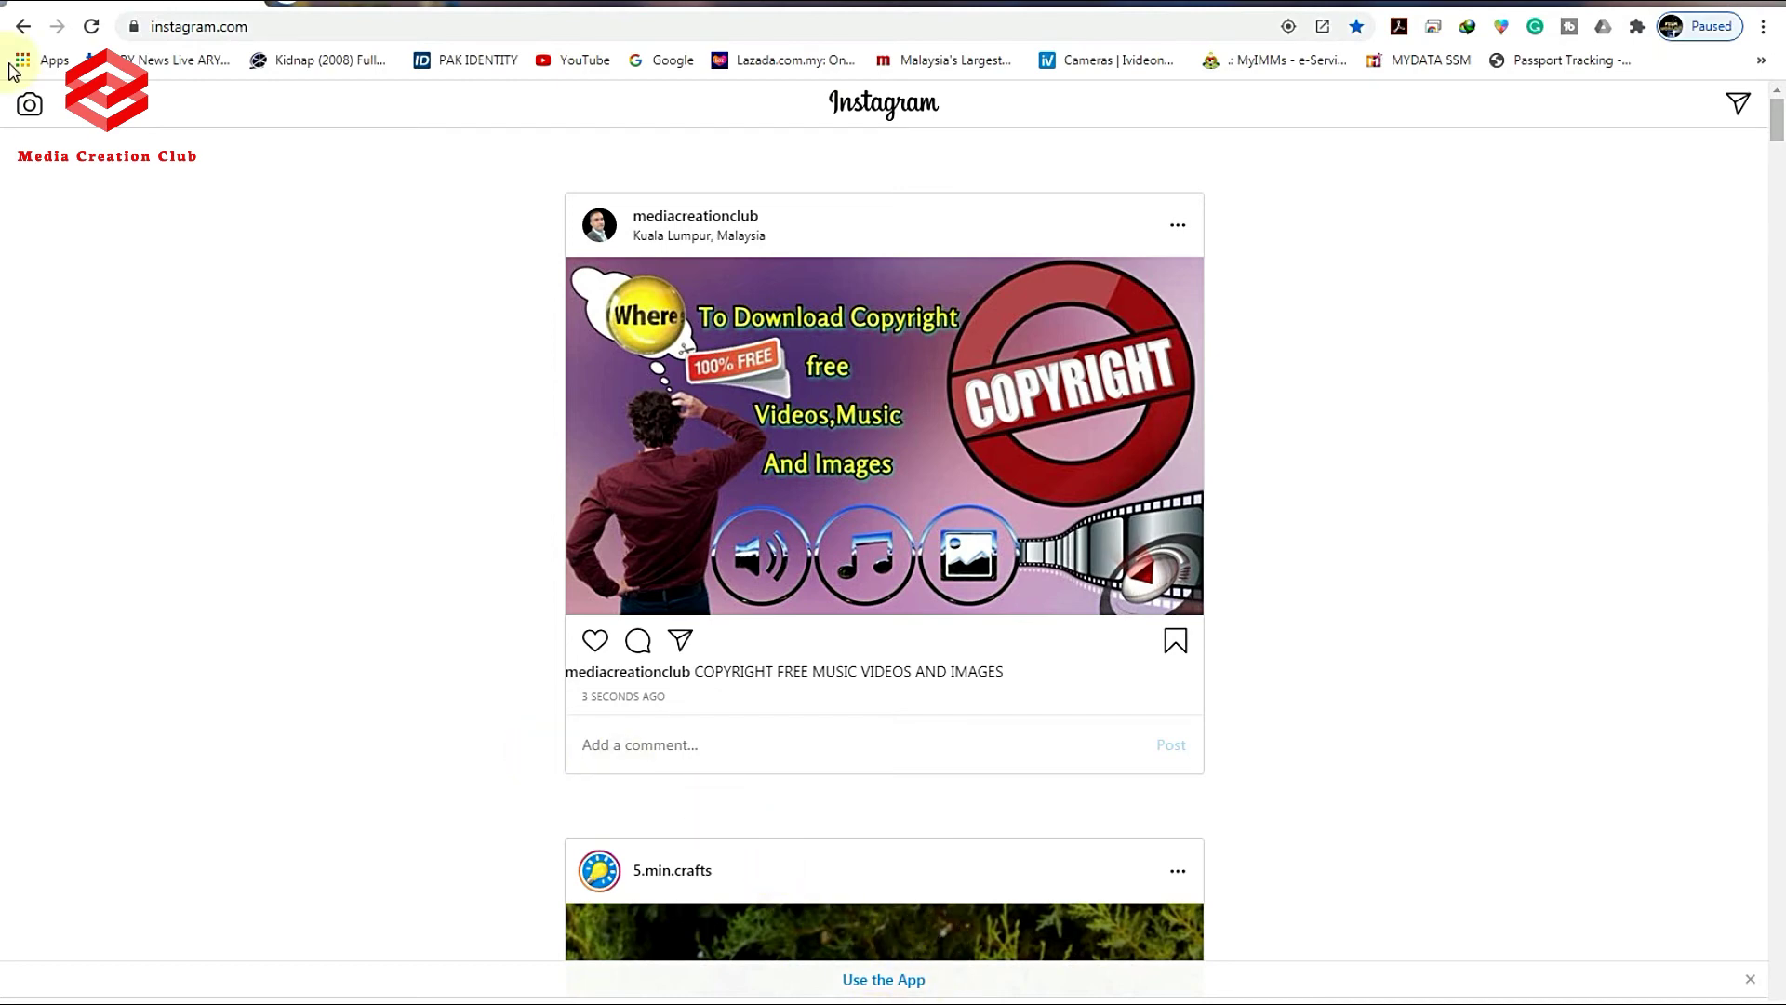
pyautogui.click(30, 108)
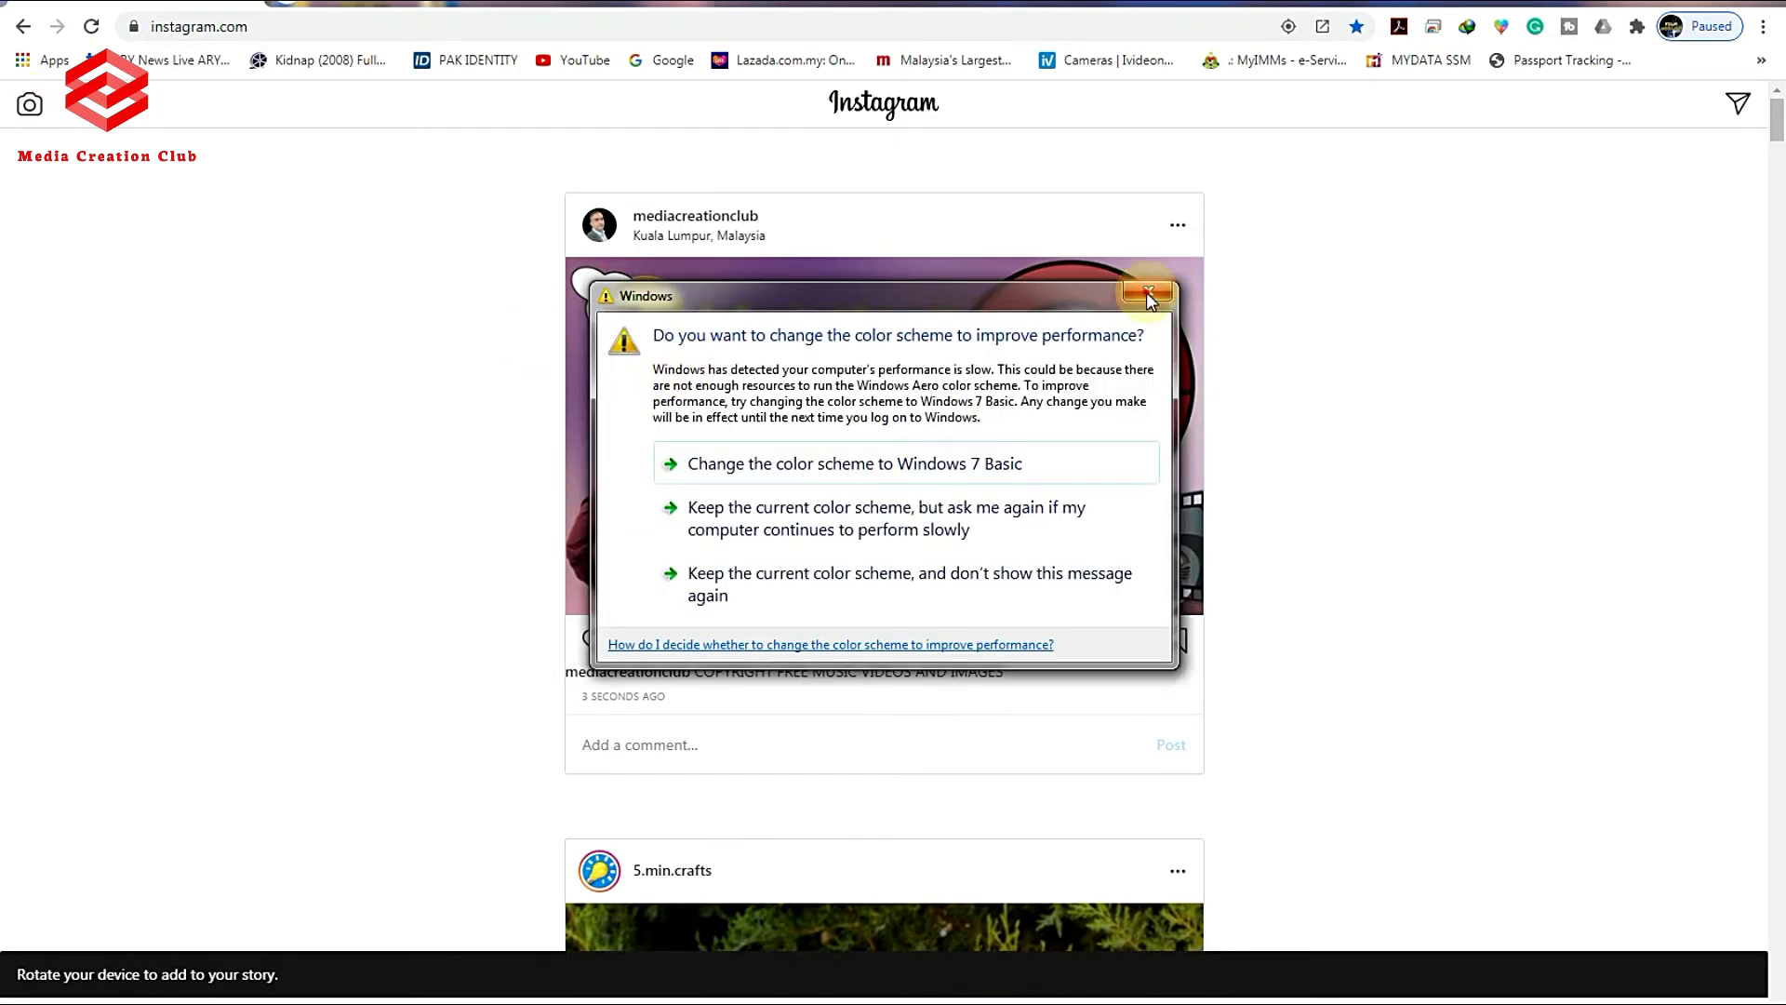
pyautogui.click(1184, 283)
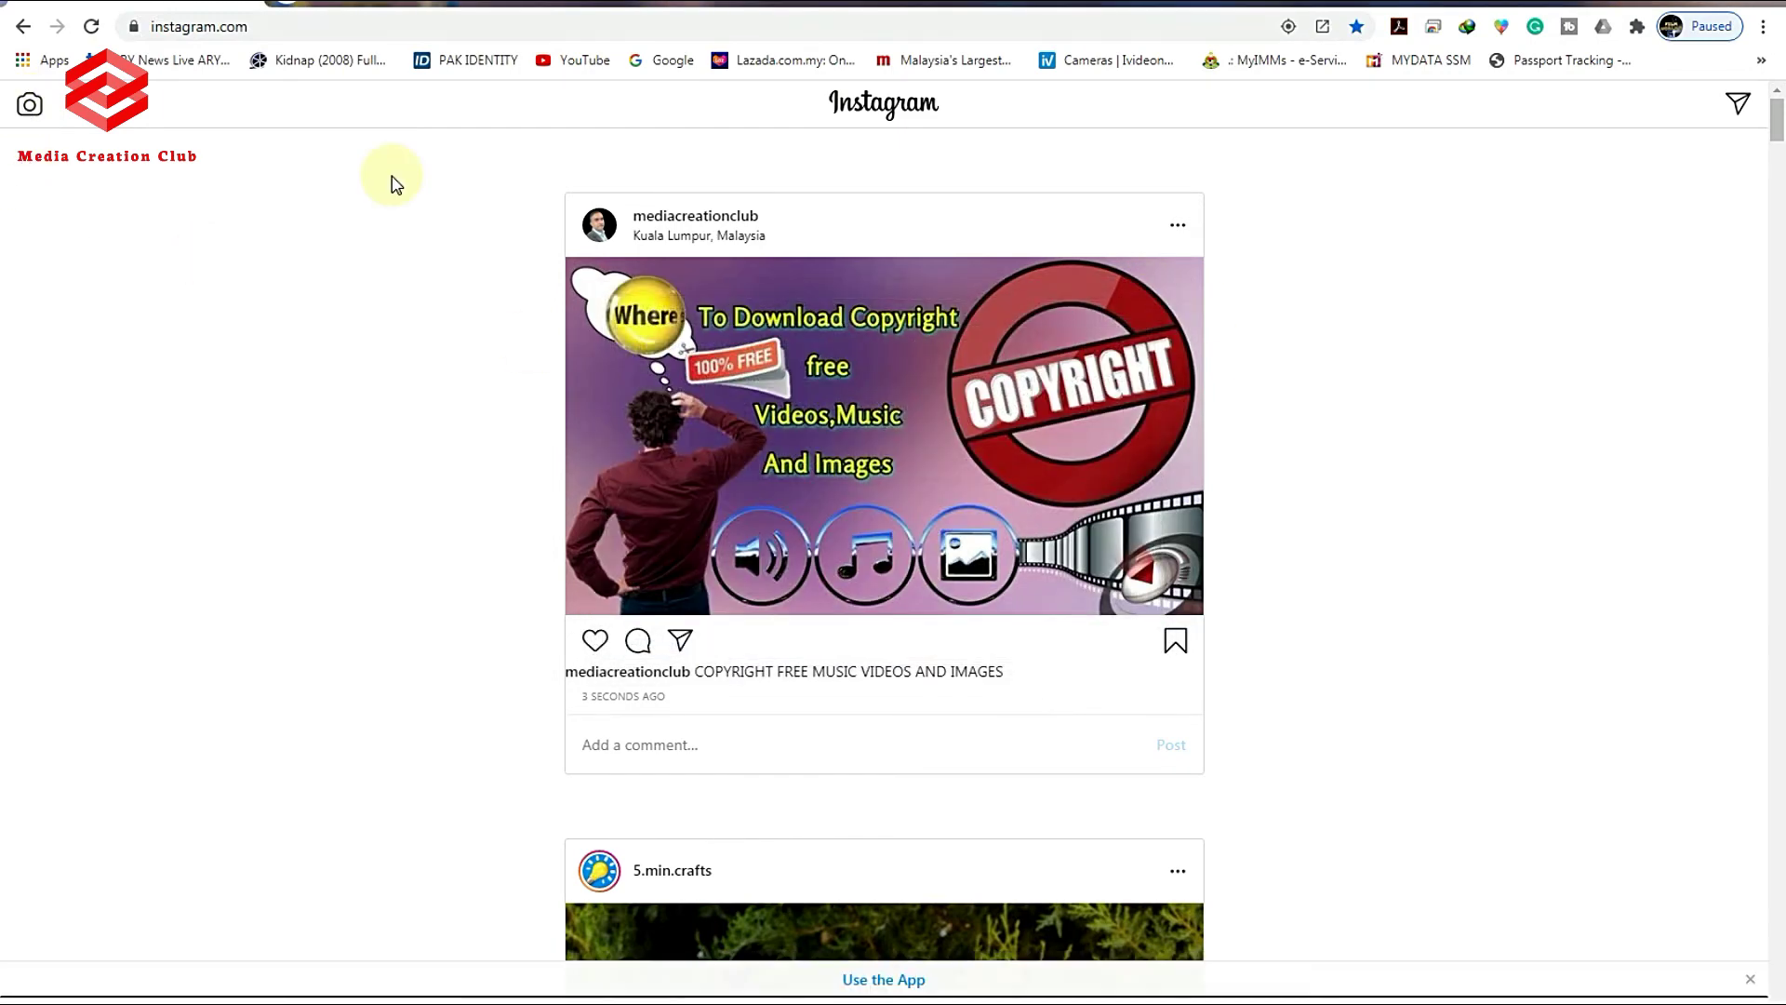